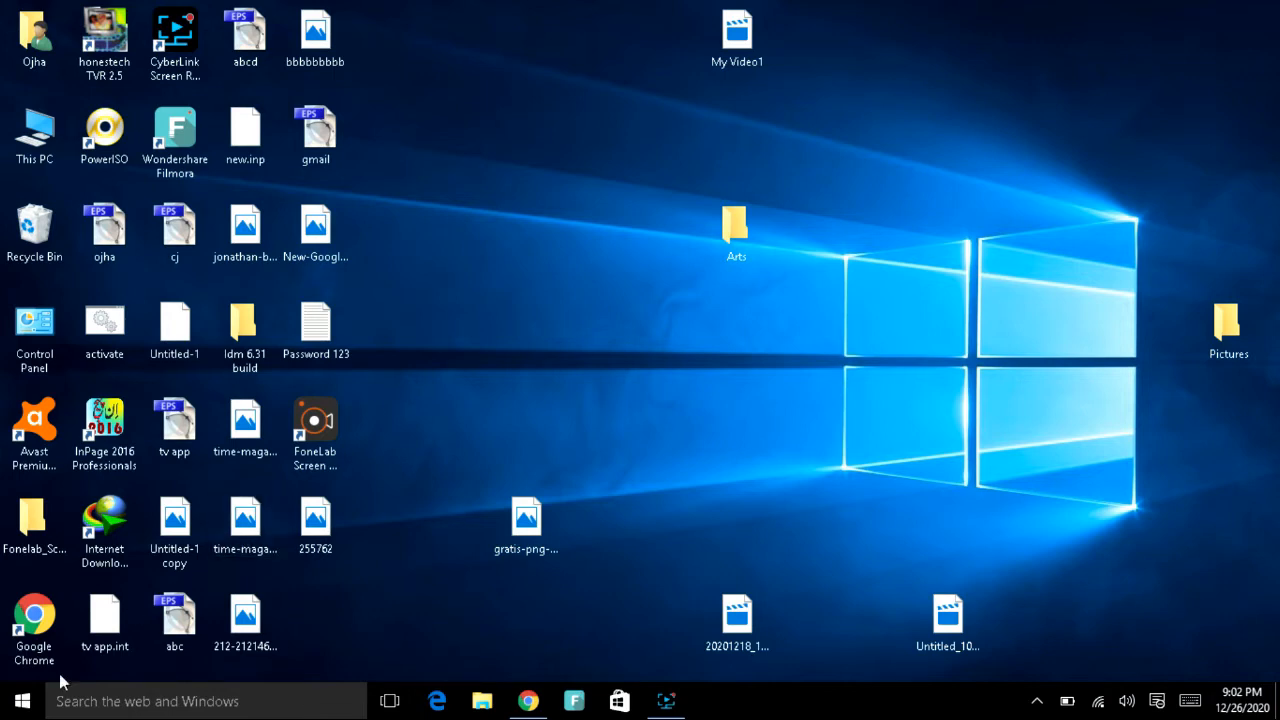
Launch Adobe Photoshop 7.0 and open the image Bird-wallpapers-HD-free-download from the Arts folder
click(22, 700)
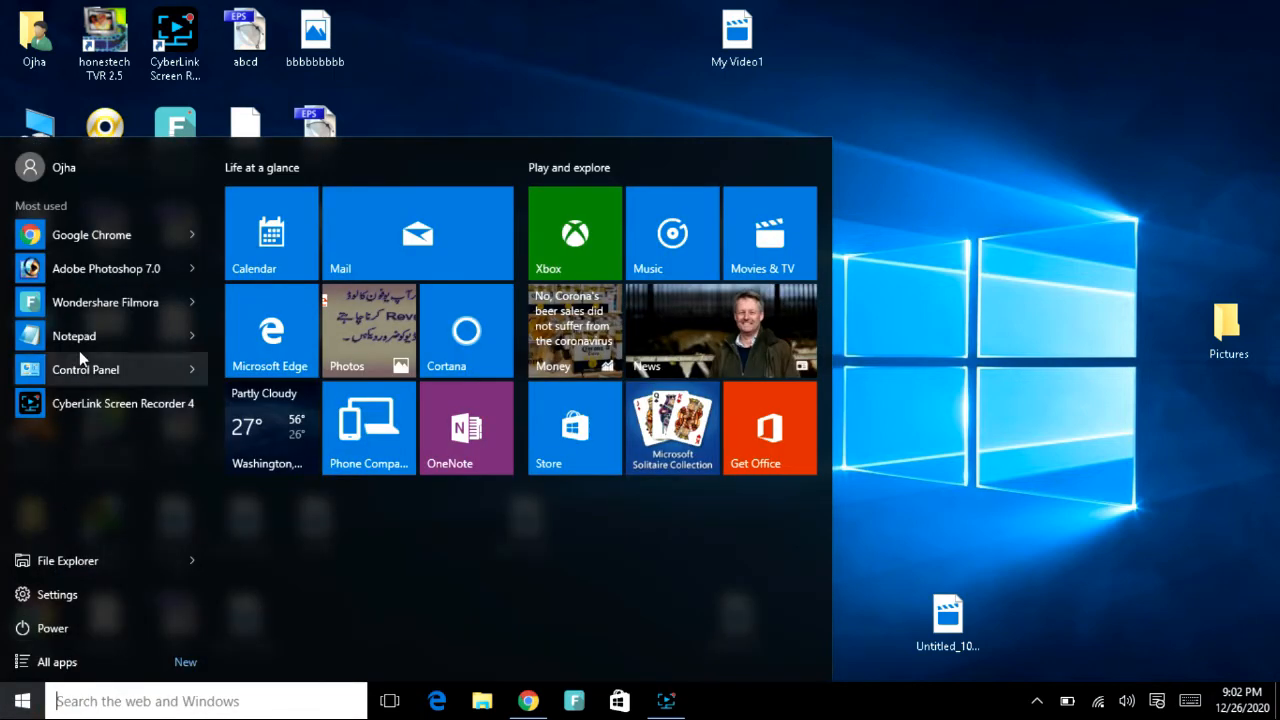
click(112, 258)
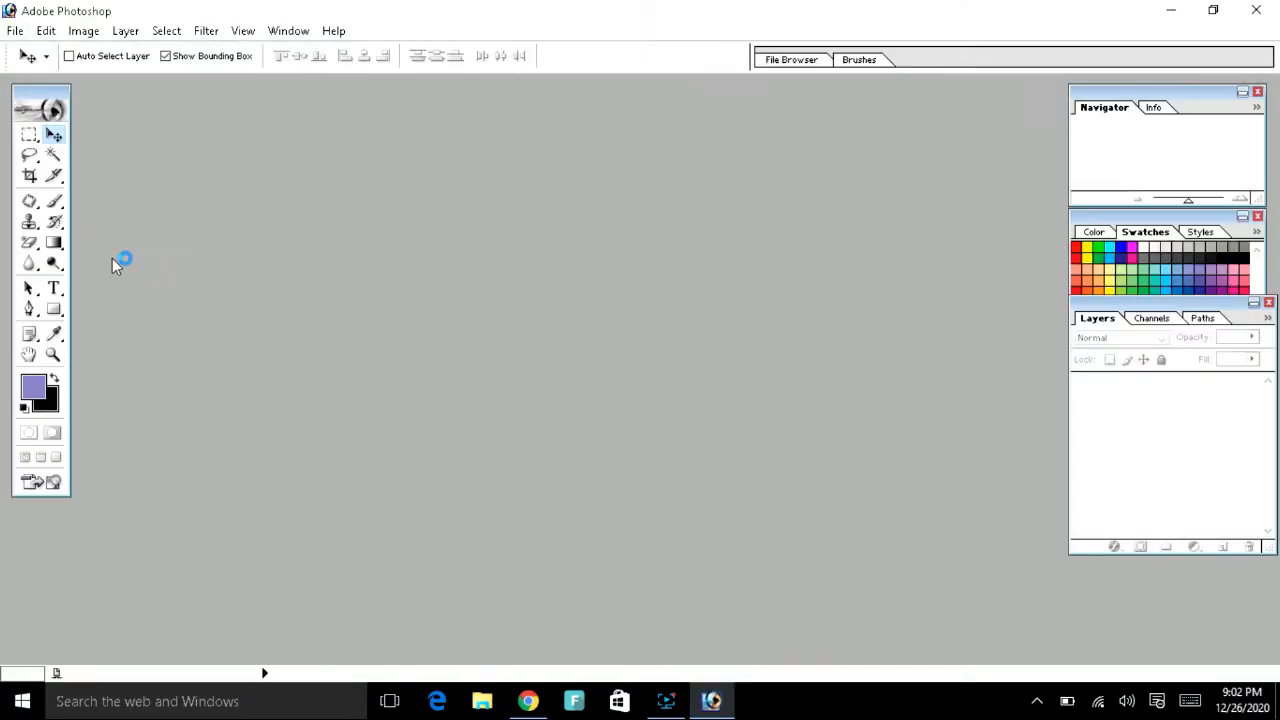
double_click(293, 206)
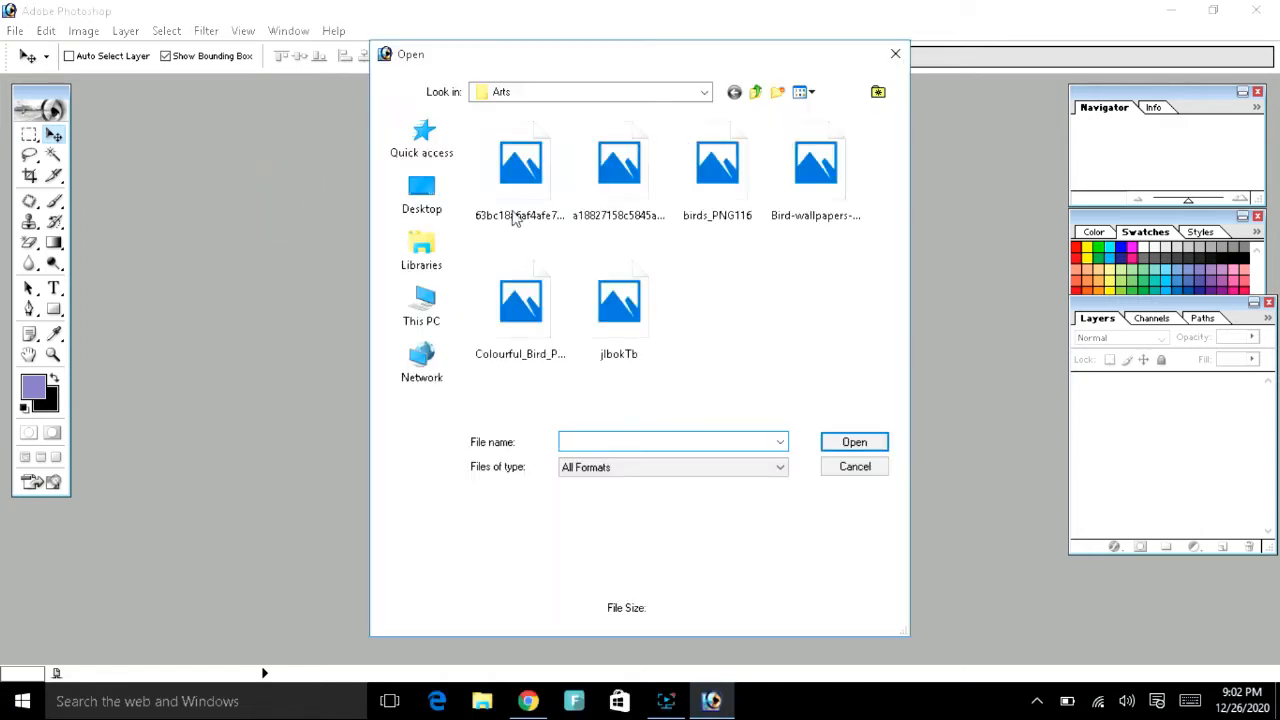
click(742, 191)
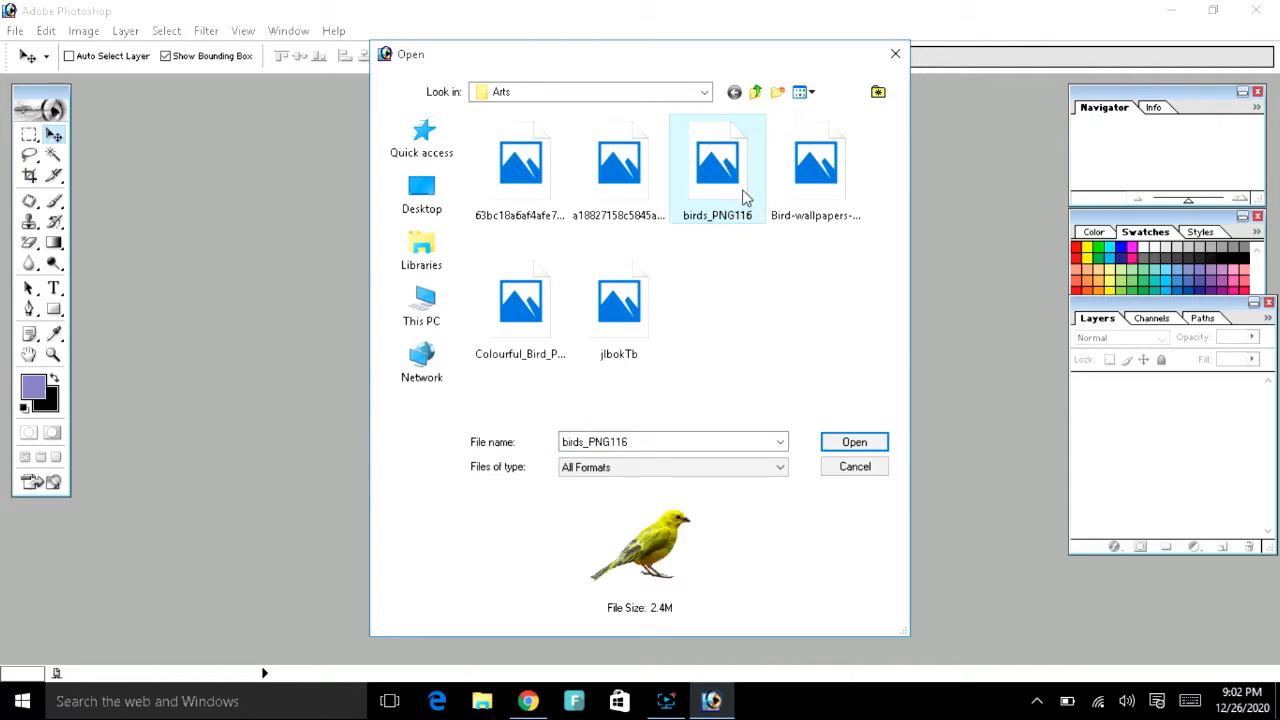
click(841, 176)
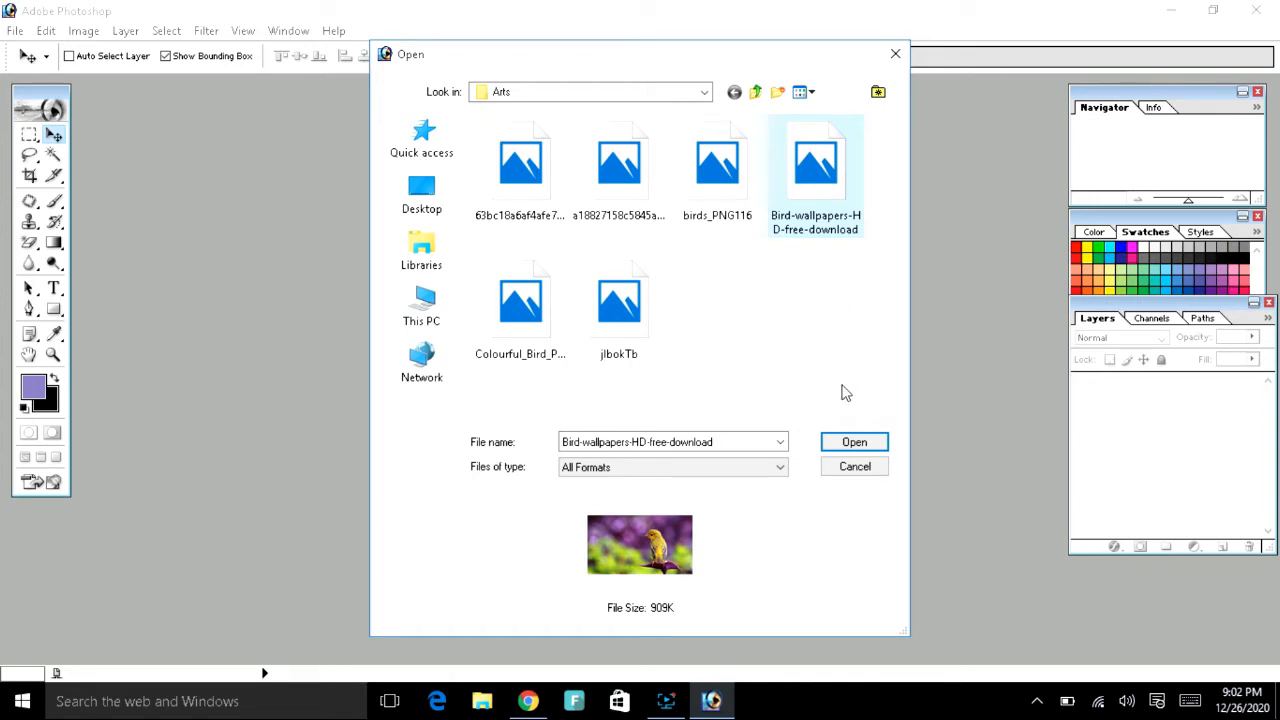
click(845, 442)
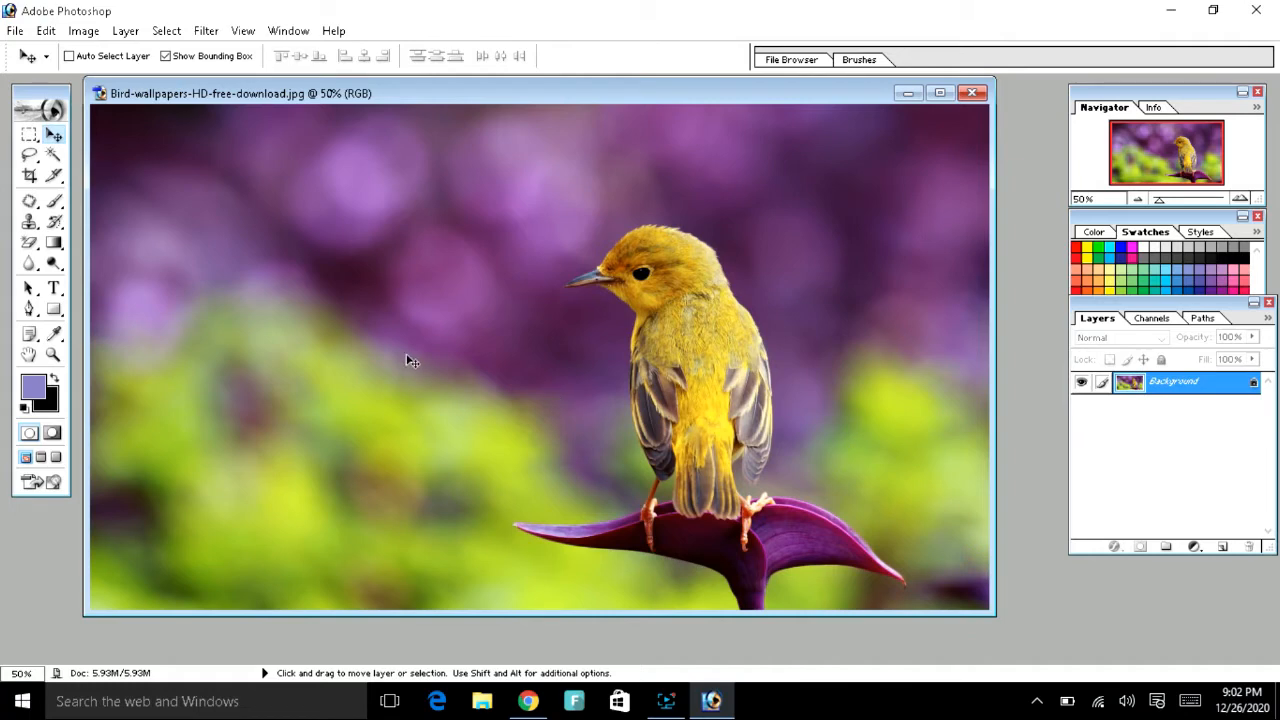
Start a Pen tool path near the tip of the bird's left wing and trace up the wing and breast to the throat
click(30, 310)
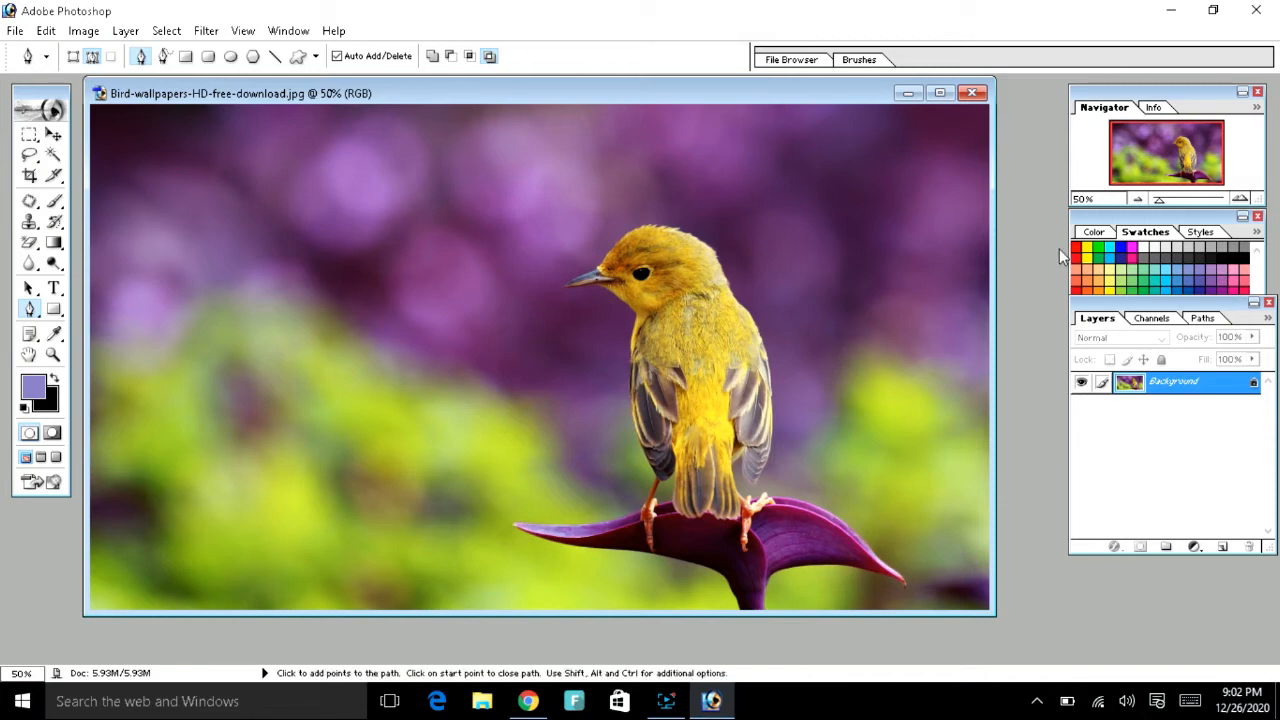
click(1165, 199)
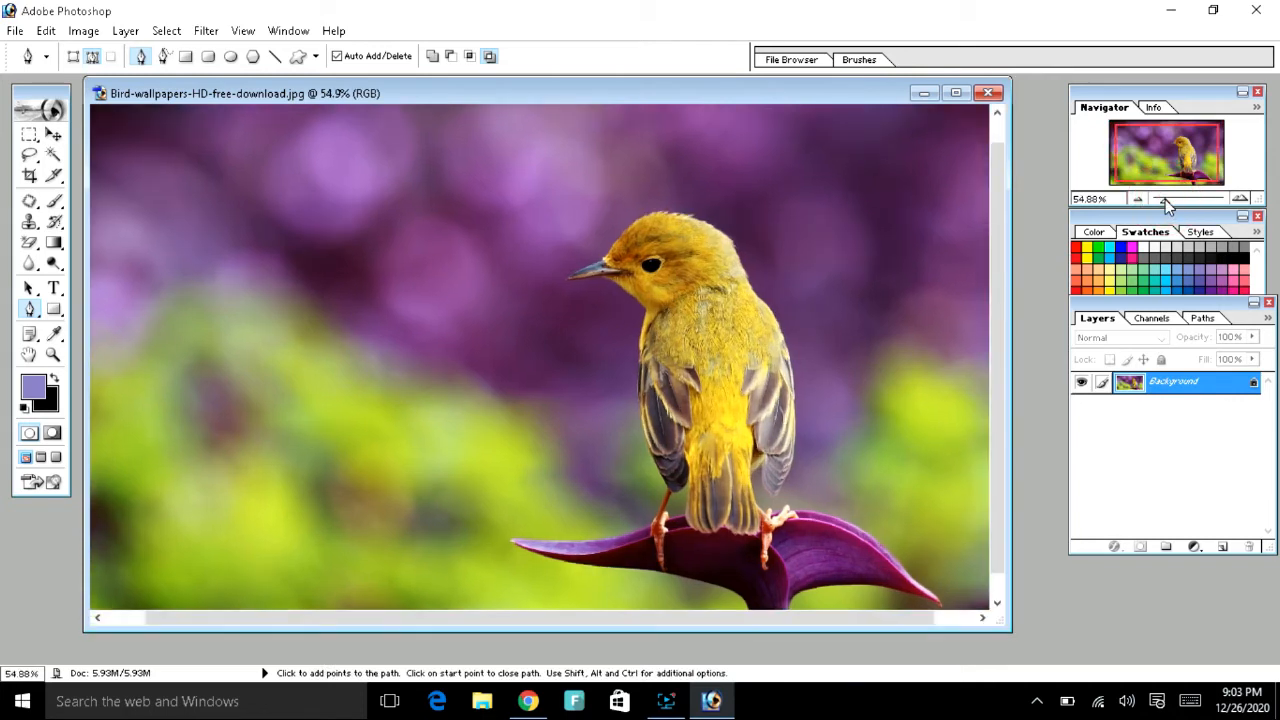
click(1175, 204)
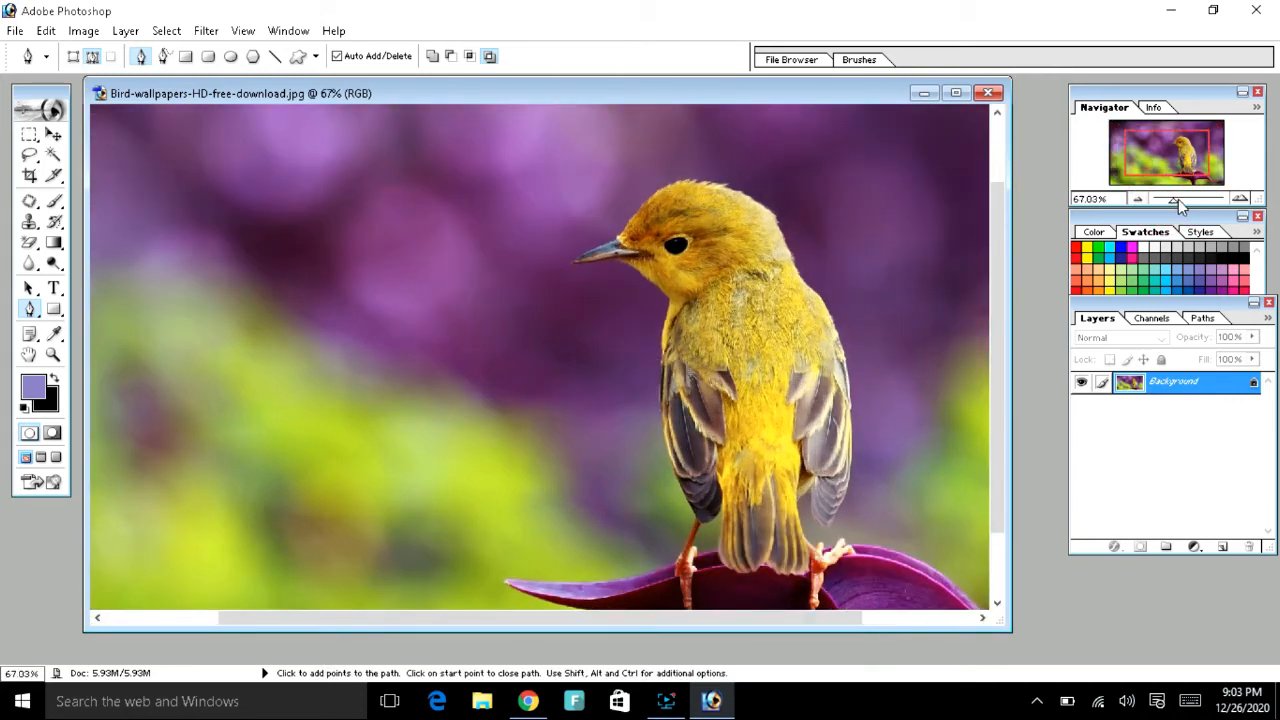
click(1185, 203)
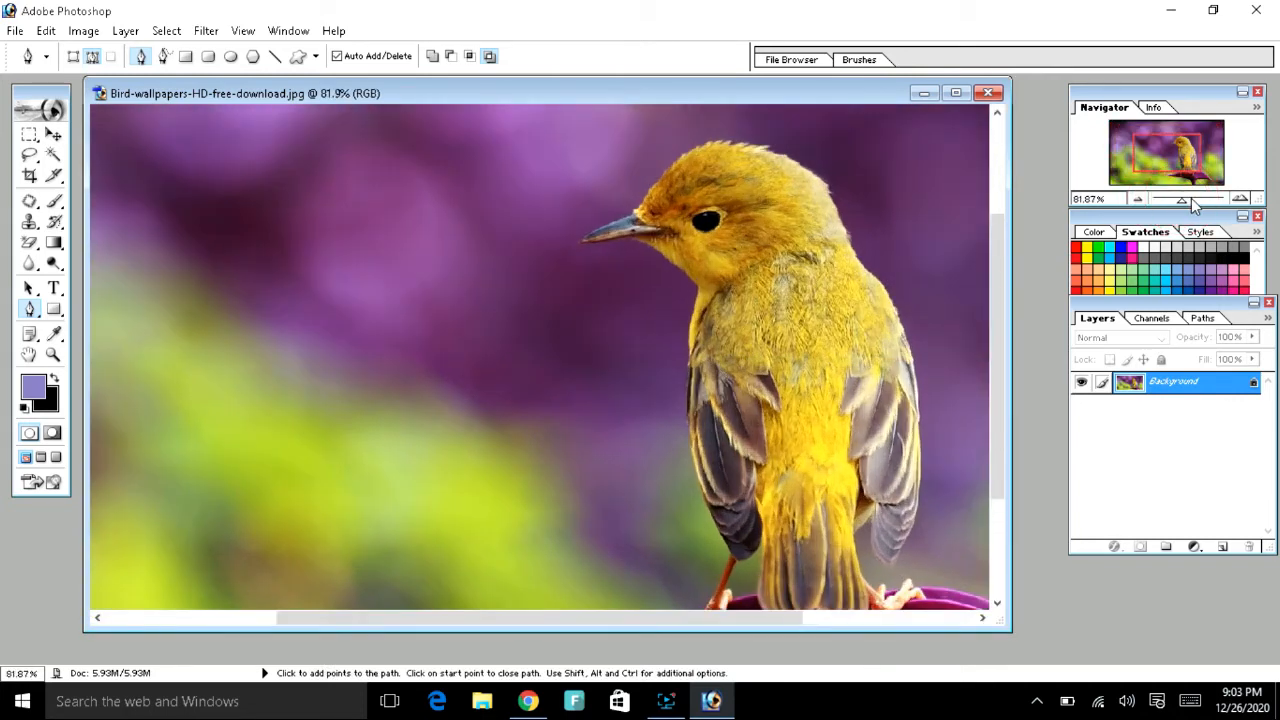
click(1189, 204)
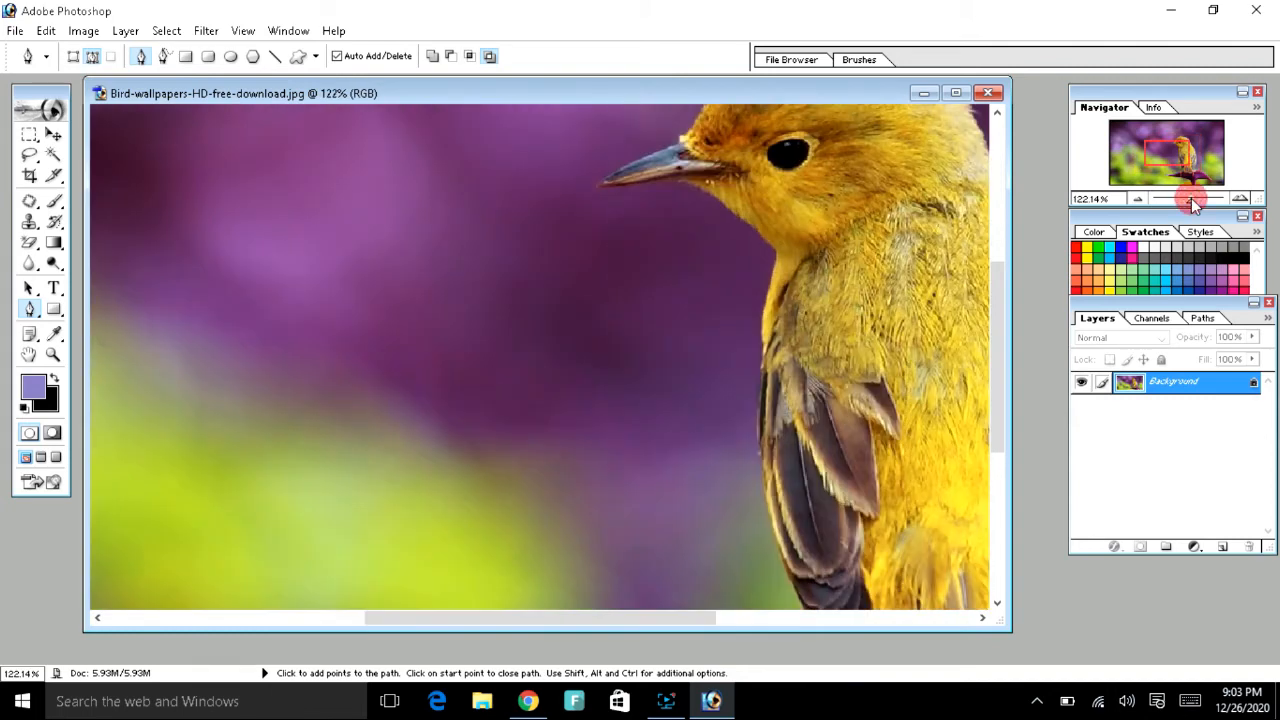
click(951, 92)
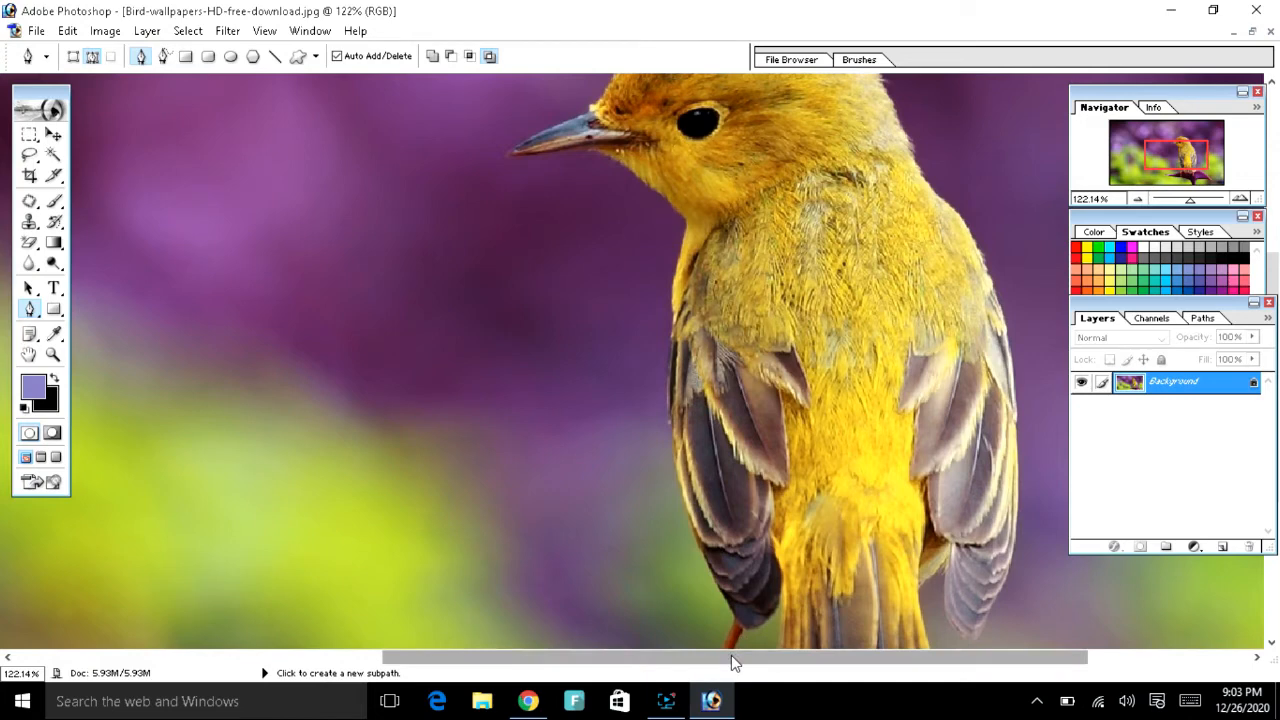
drag(731, 655, 781, 660)
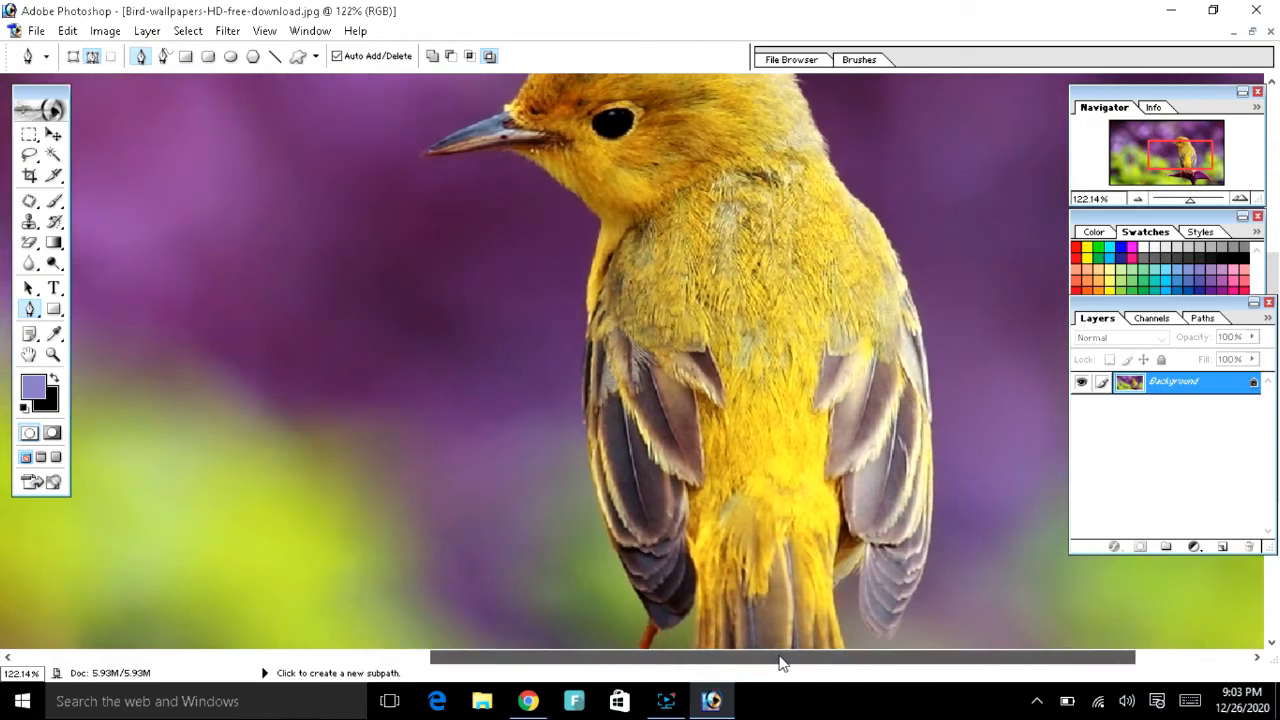
click(636, 591)
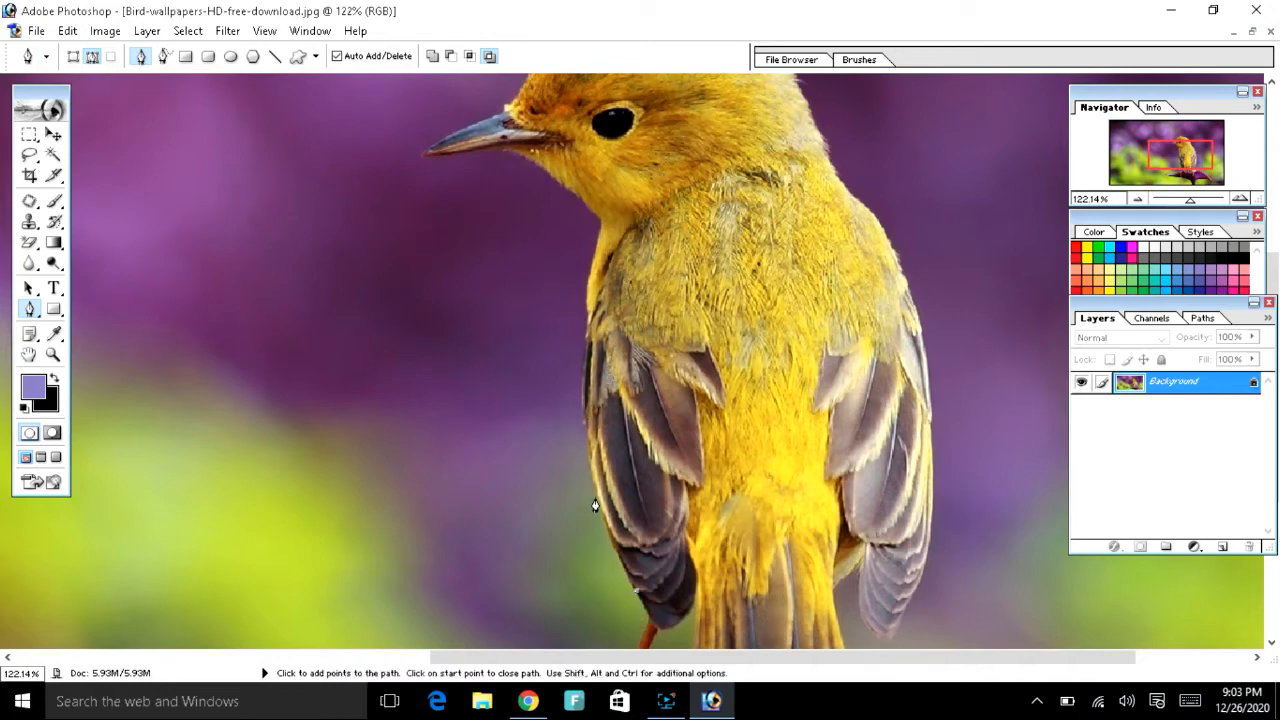
click(596, 496)
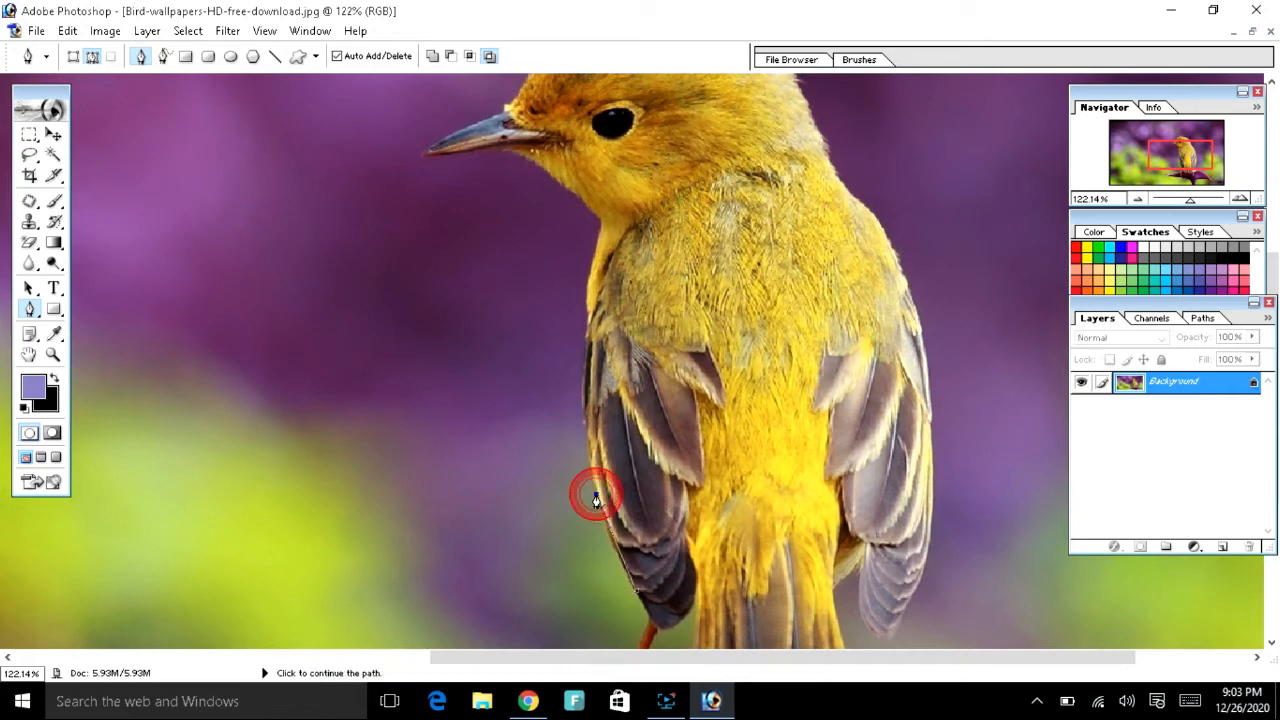
click(584, 441)
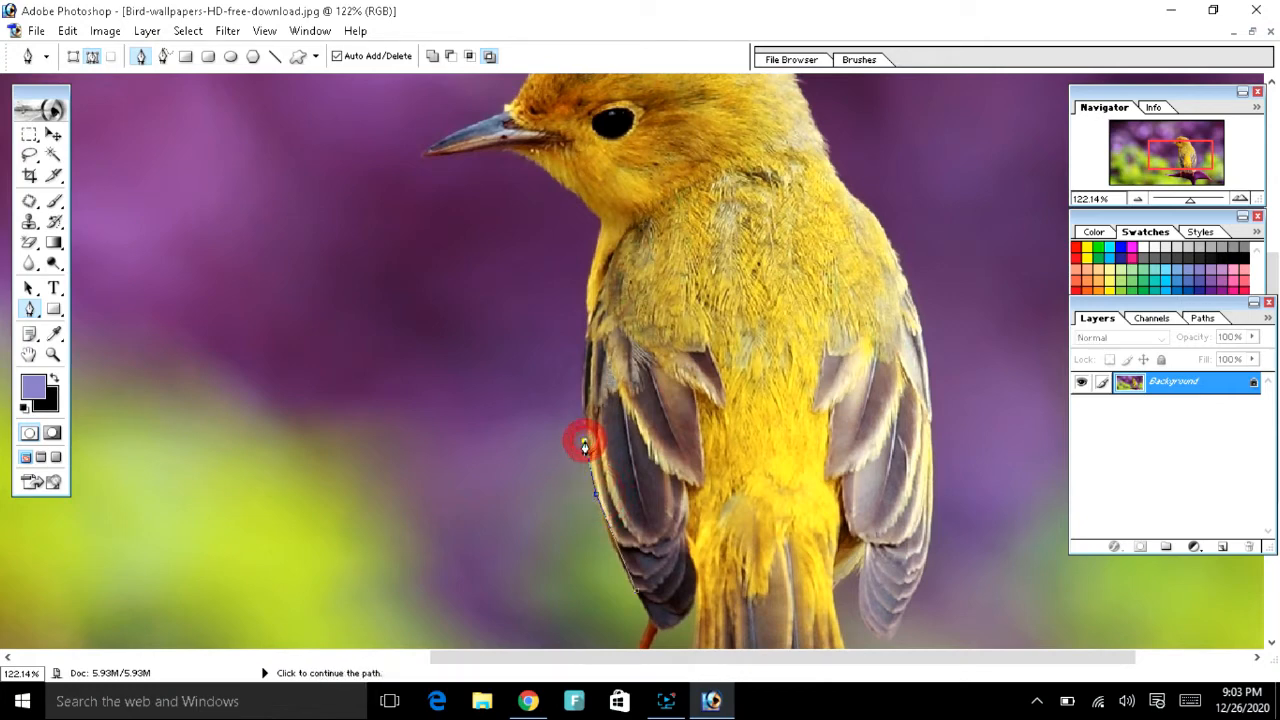
click(584, 377)
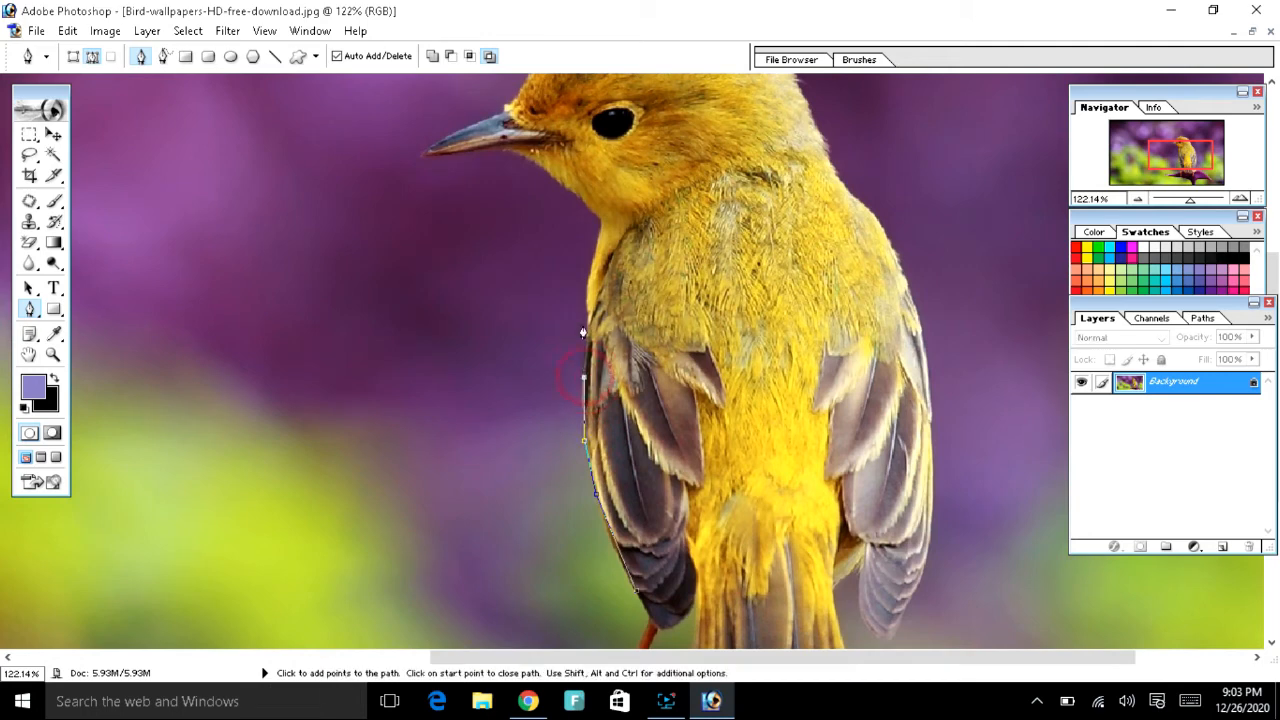
click(586, 300)
click(597, 220)
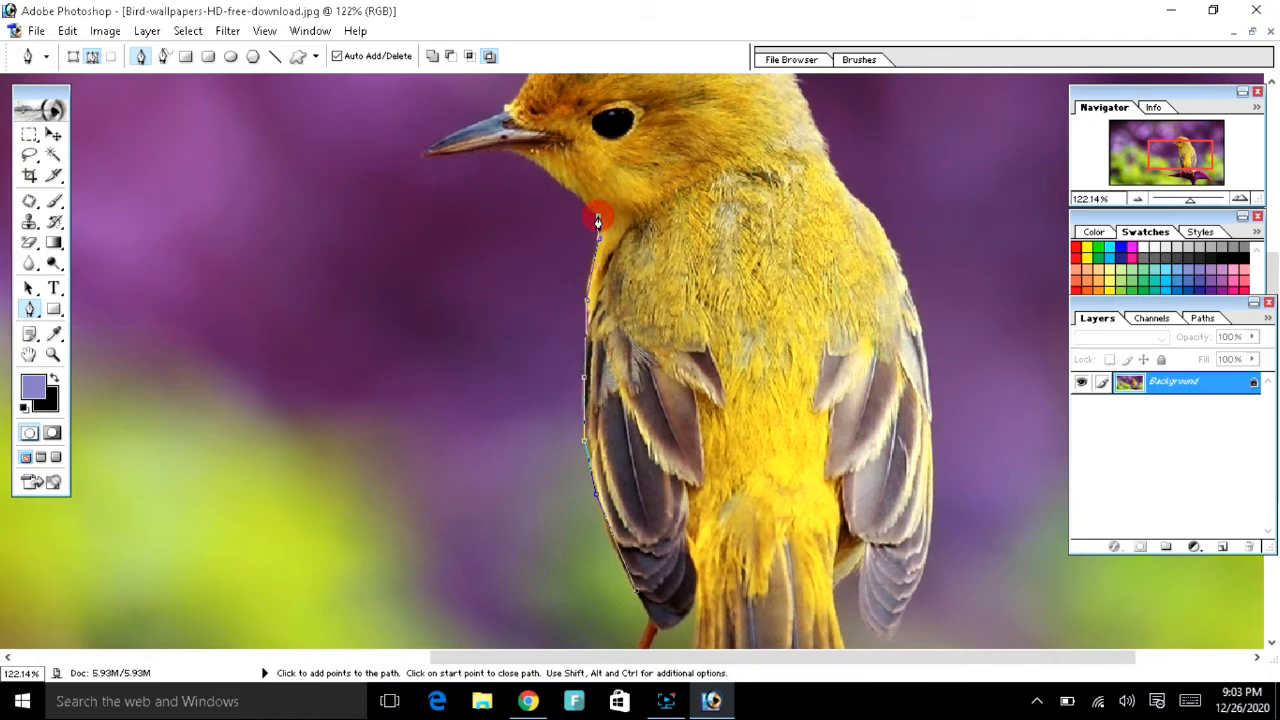
Continue the path along the bird's chin and around the beak to where the upper beak meets the forehead
click(549, 174)
click(492, 147)
click(466, 152)
click(453, 157)
click(427, 156)
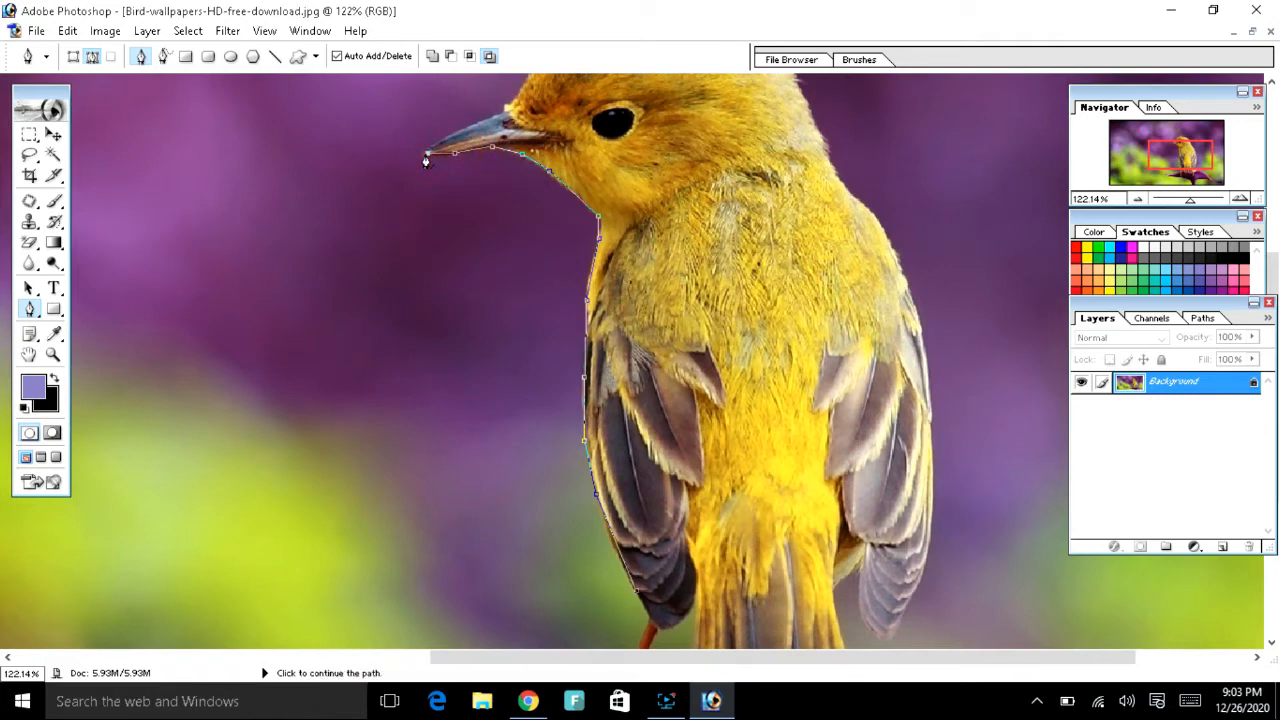
click(428, 152)
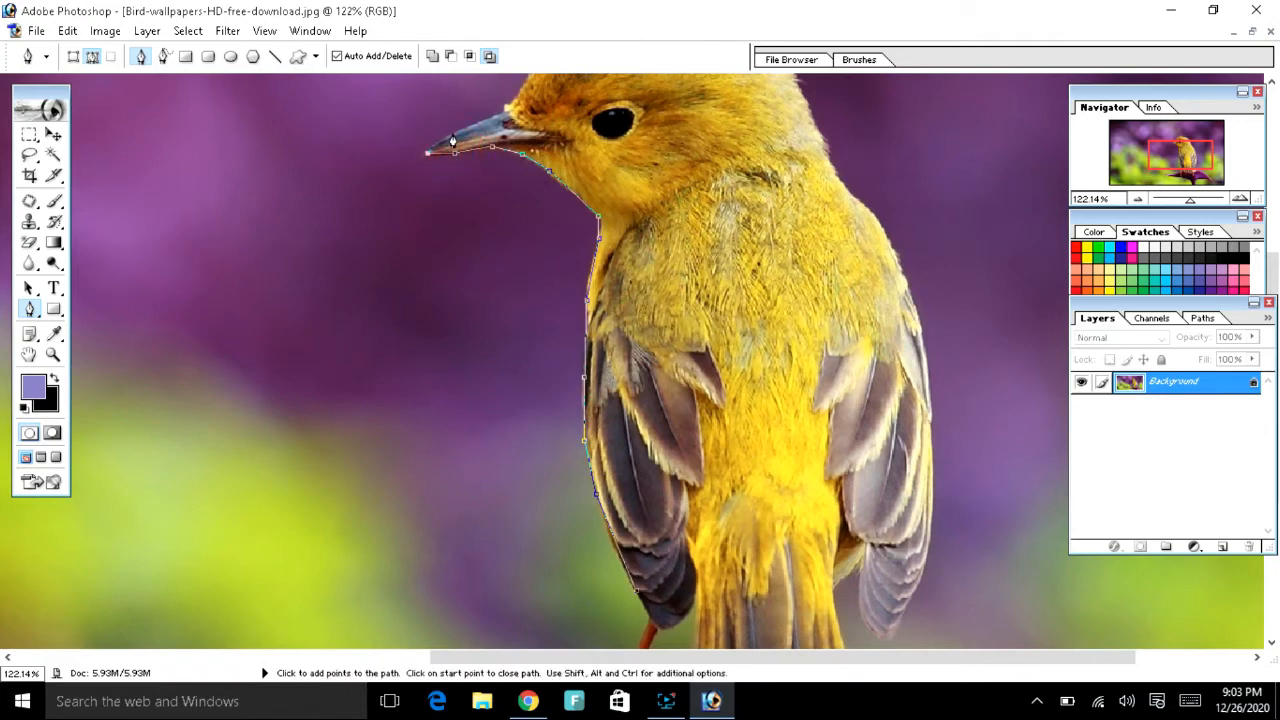
click(452, 133)
click(481, 117)
click(503, 108)
Extend the path from the beak over the forehead and crown to the back of the bird's head
scroll(689, 159, up, 5)
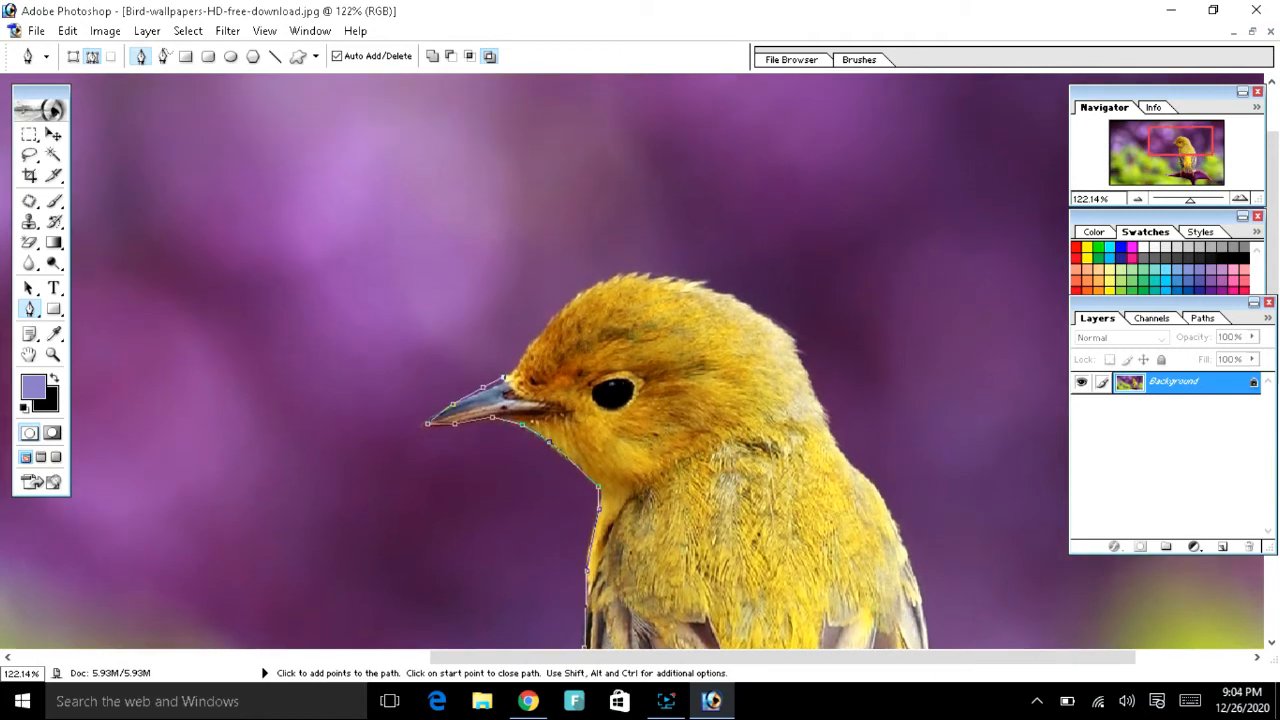
click(558, 308)
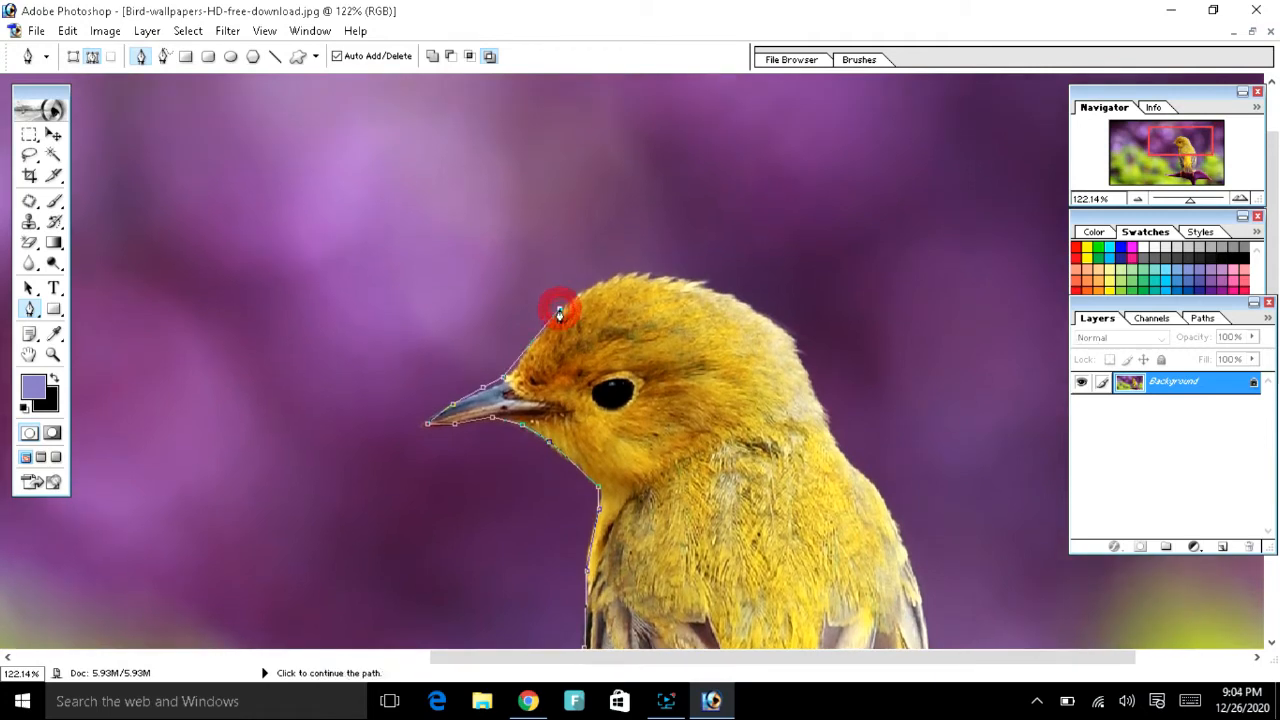
click(590, 287)
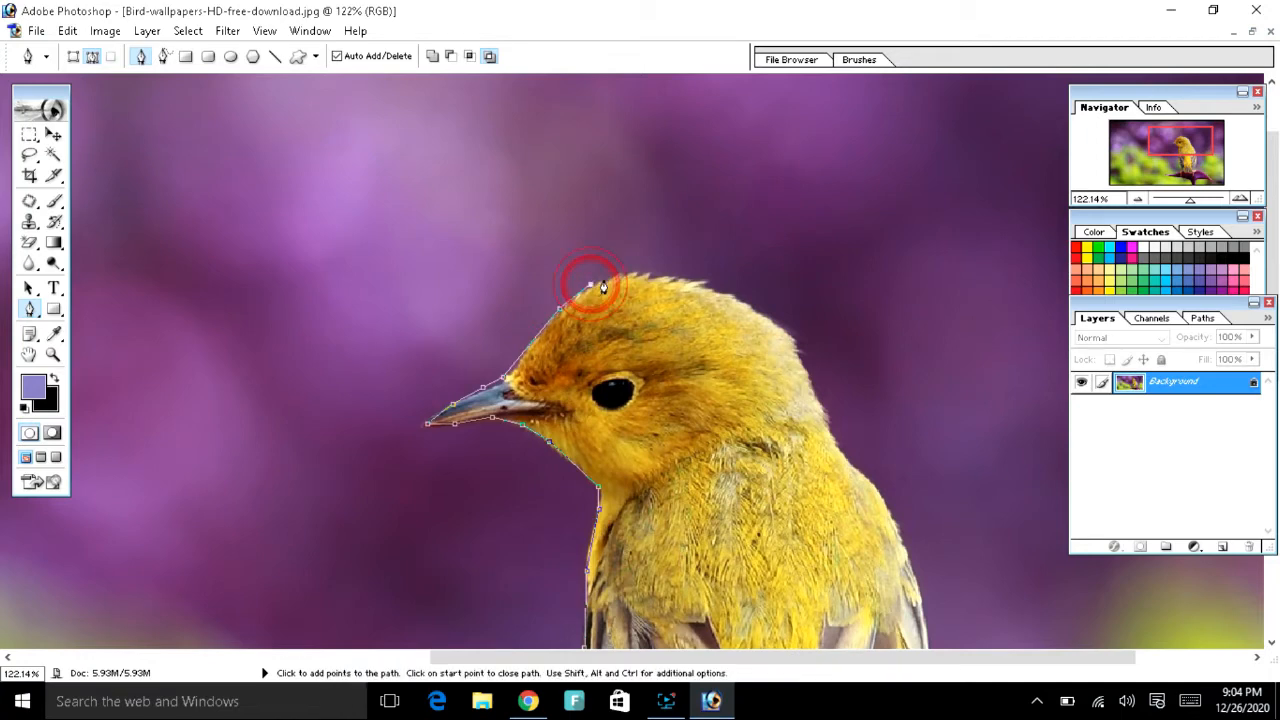
click(638, 280)
click(662, 274)
click(703, 290)
click(739, 300)
click(788, 337)
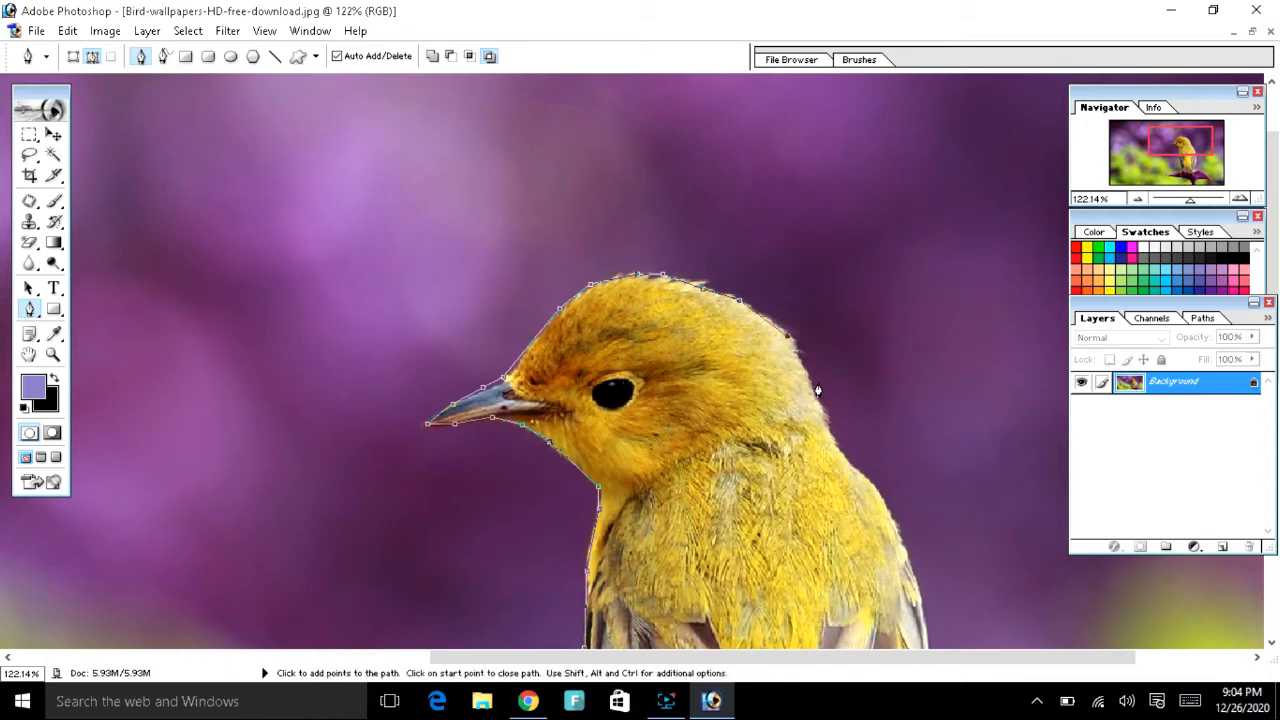
Trace the path down the nape of the bird's neck to the upper back
mouse_move(816, 390)
mouse_down()
mouse_move(815, 411)
mouse_move(835, 421)
mouse_move(820, 401)
mouse_up()
click(828, 430)
click(841, 450)
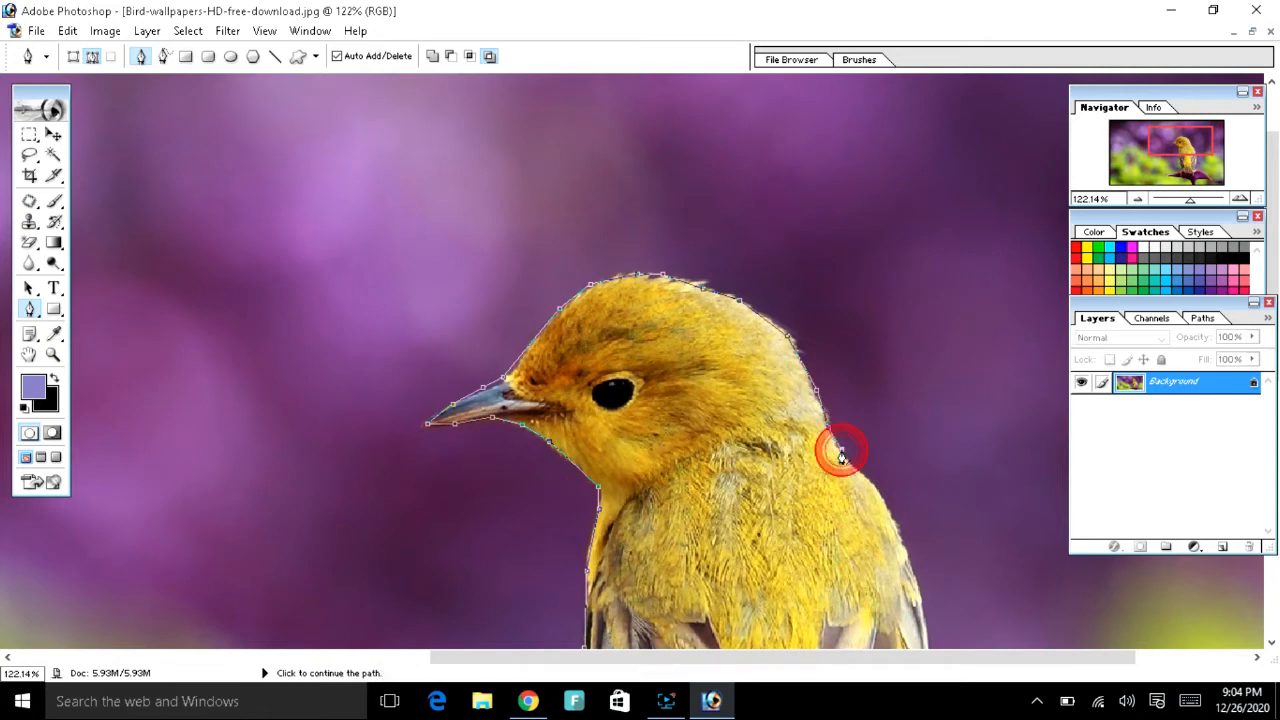
click(870, 491)
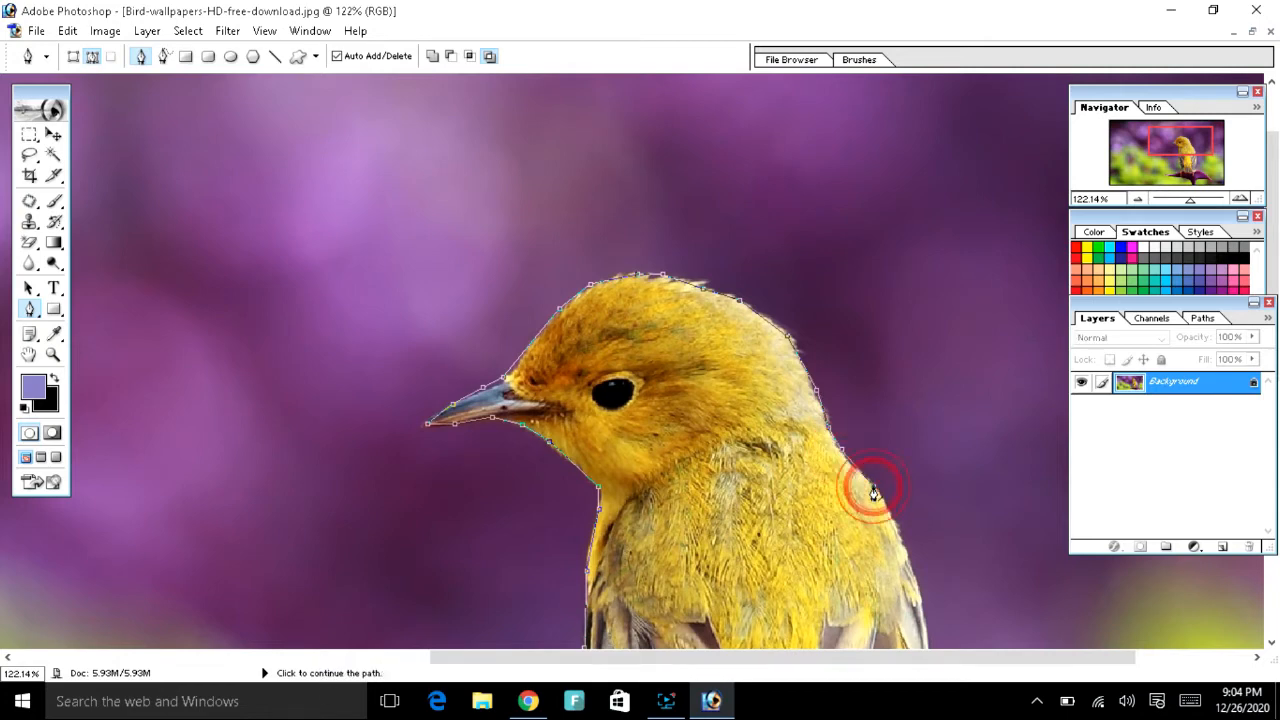
Continue the path over the shoulder and down the outer edge of the bird's right wing
scroll(870, 491, down, 5)
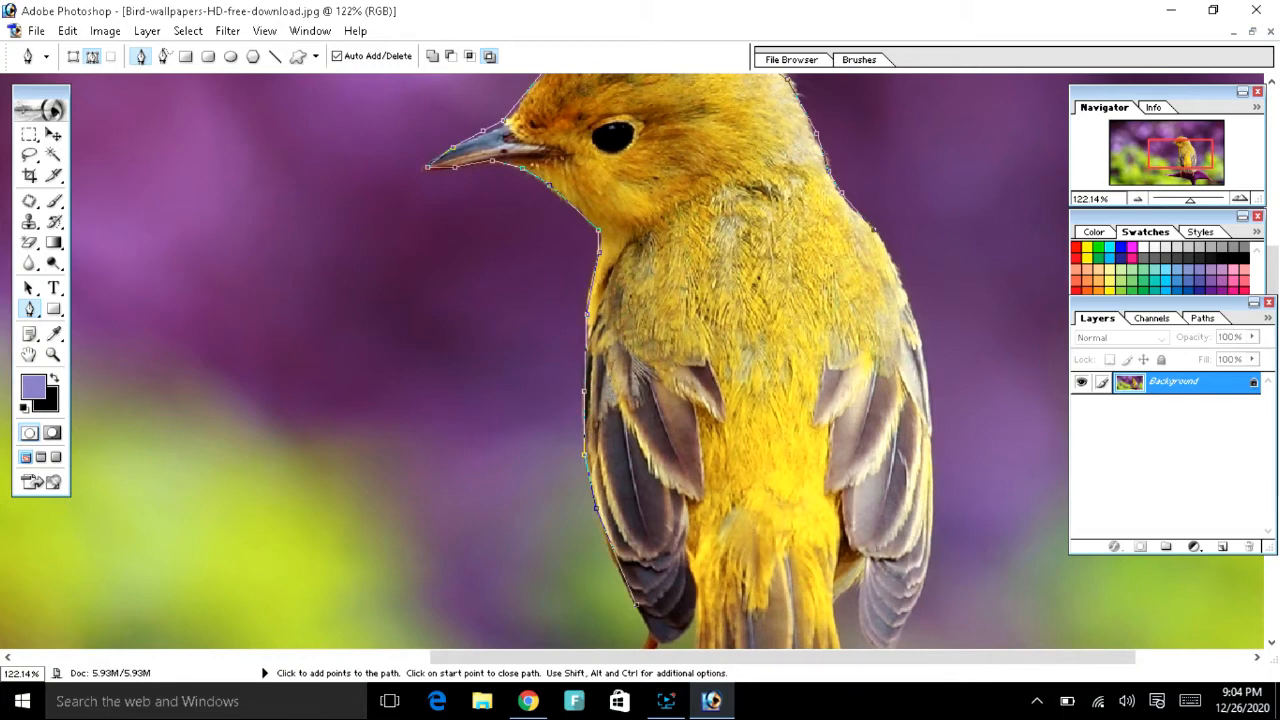
click(922, 360)
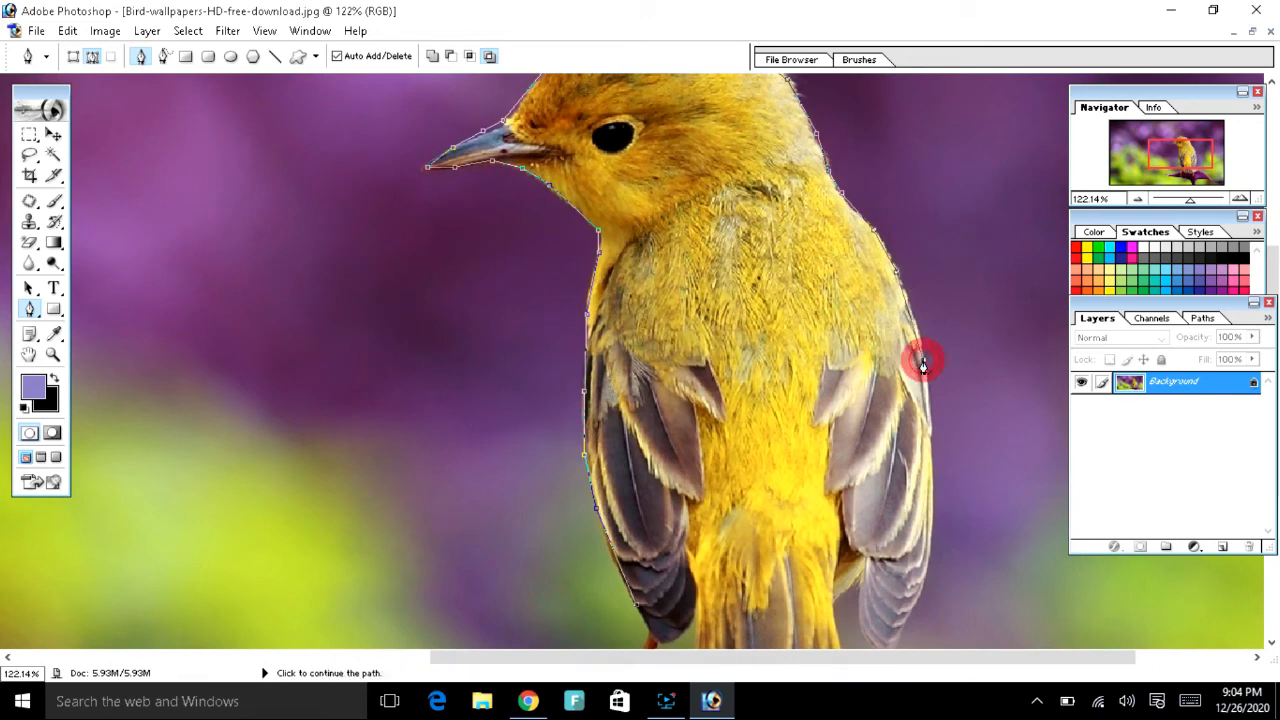
click(930, 427)
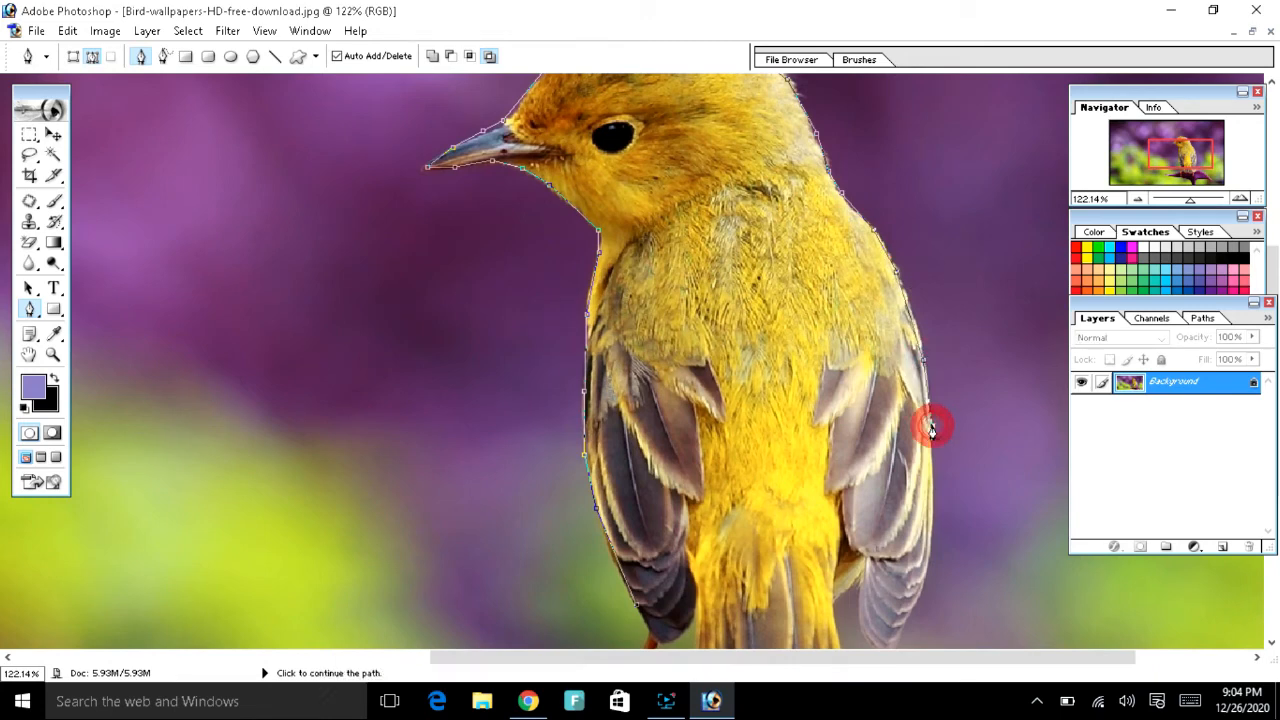
click(931, 492)
scroll(931, 492, down, 5)
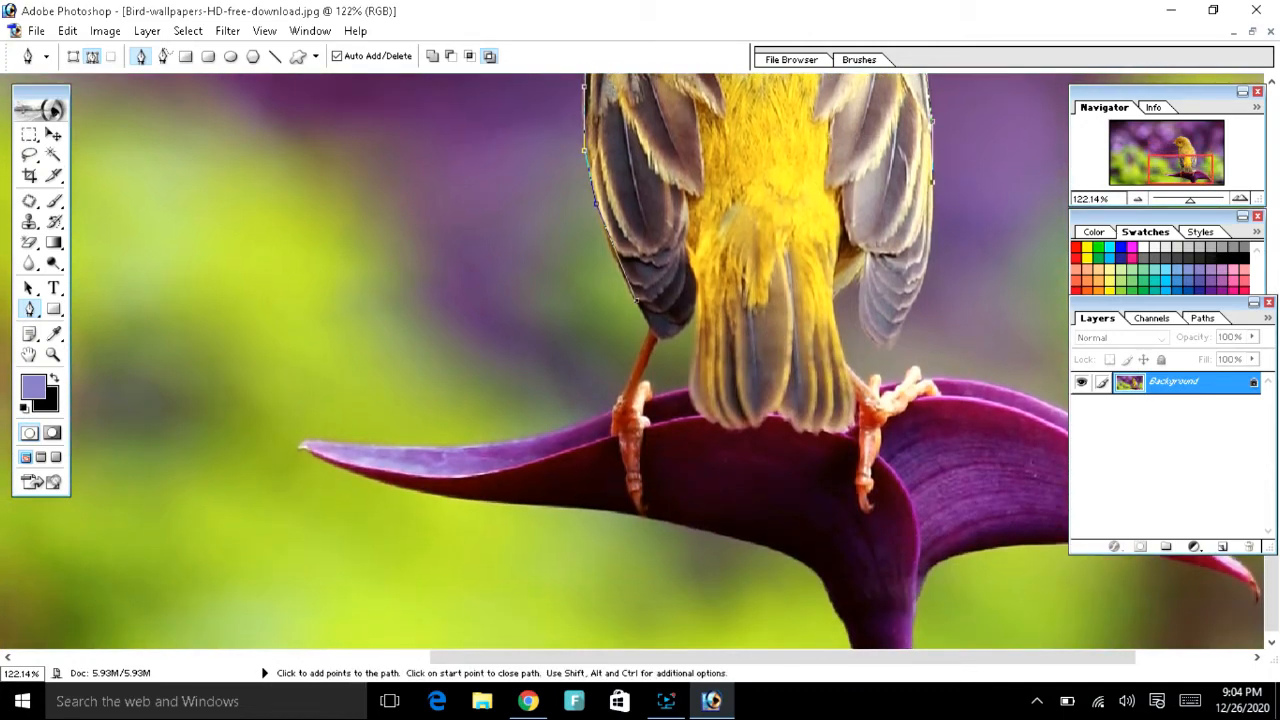
scroll(640, 361, up, 2)
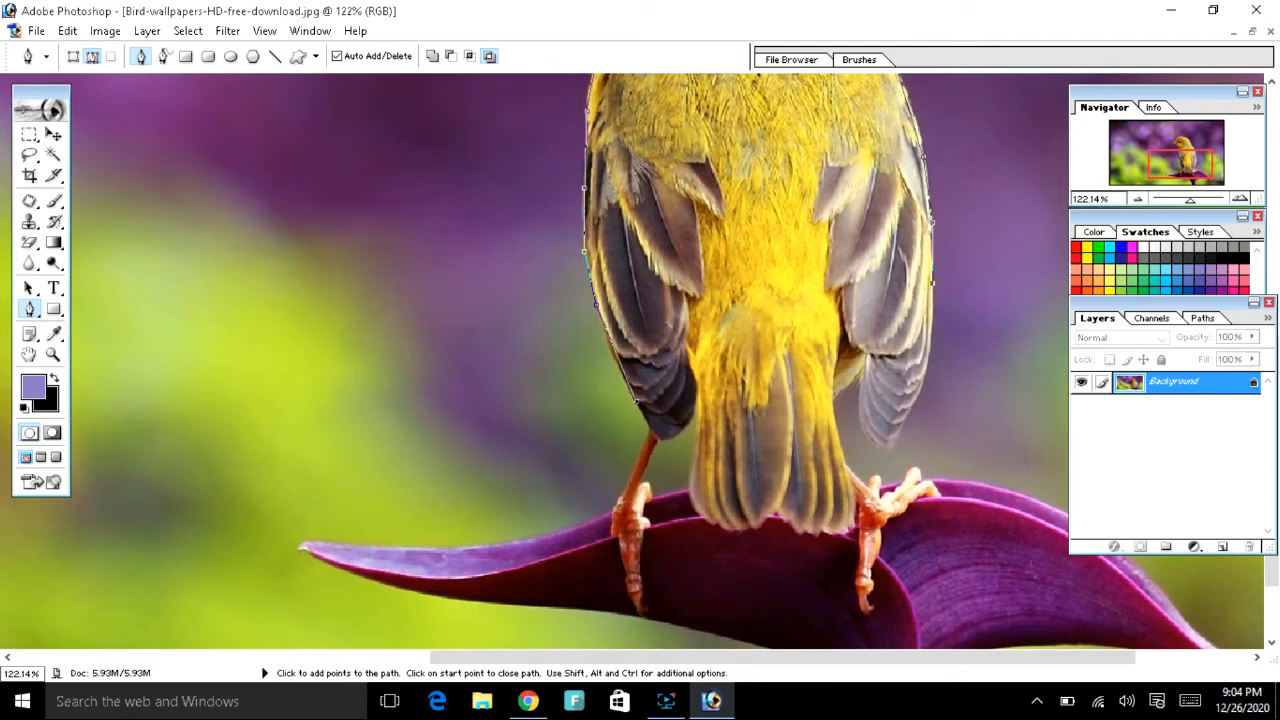
click(931, 320)
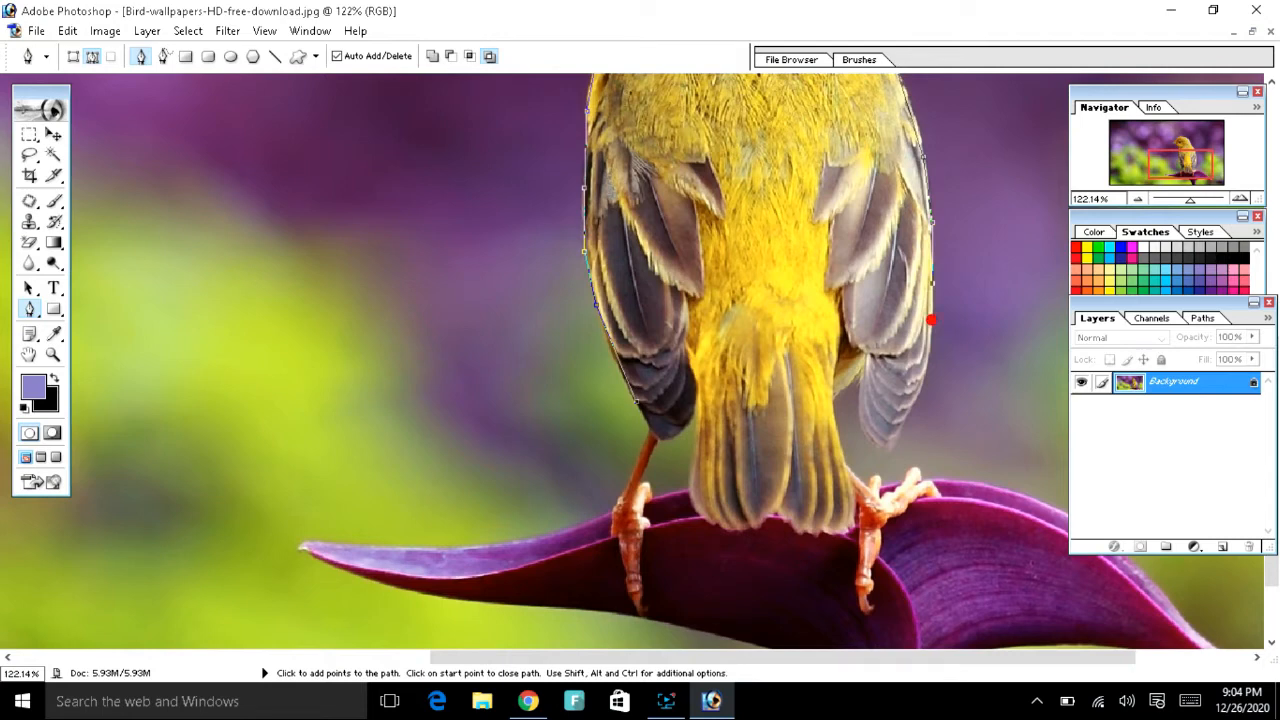
Trace the path around the right wing's tip and up its inner edge to the base of the tail
click(923, 377)
click(910, 408)
click(900, 428)
click(889, 442)
click(870, 440)
click(864, 426)
click(862, 404)
click(859, 380)
click(846, 387)
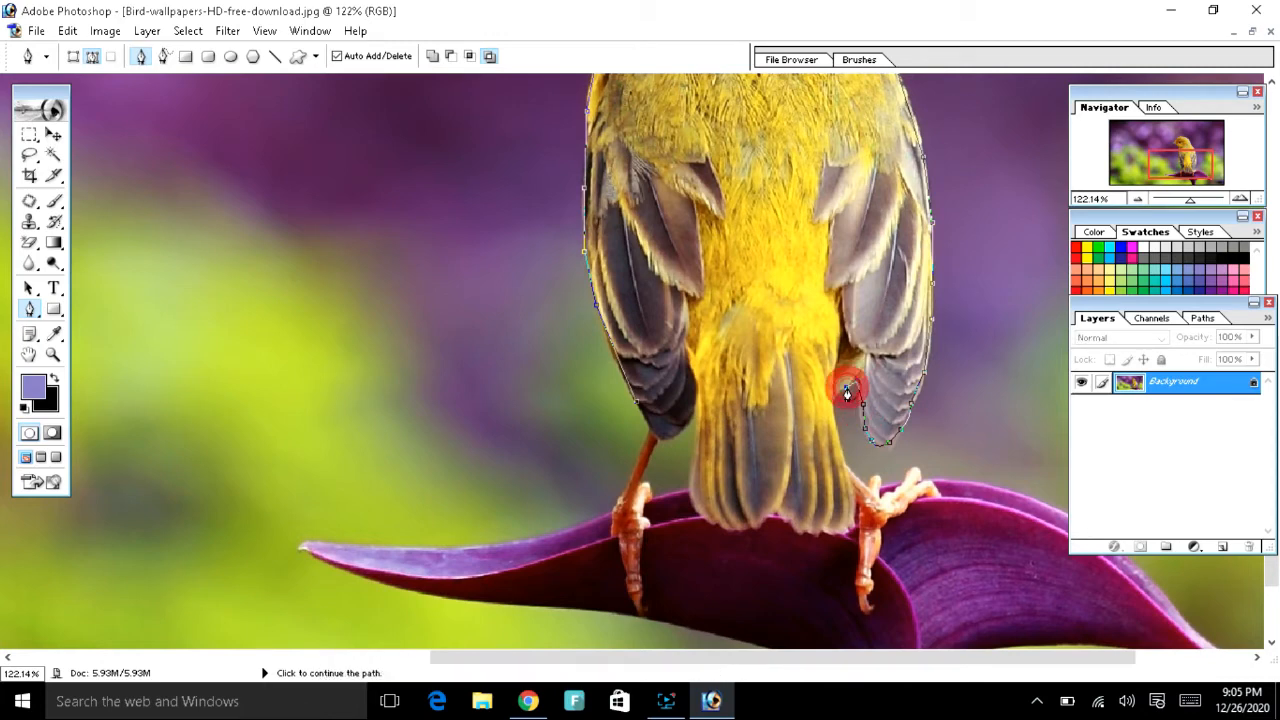
click(838, 394)
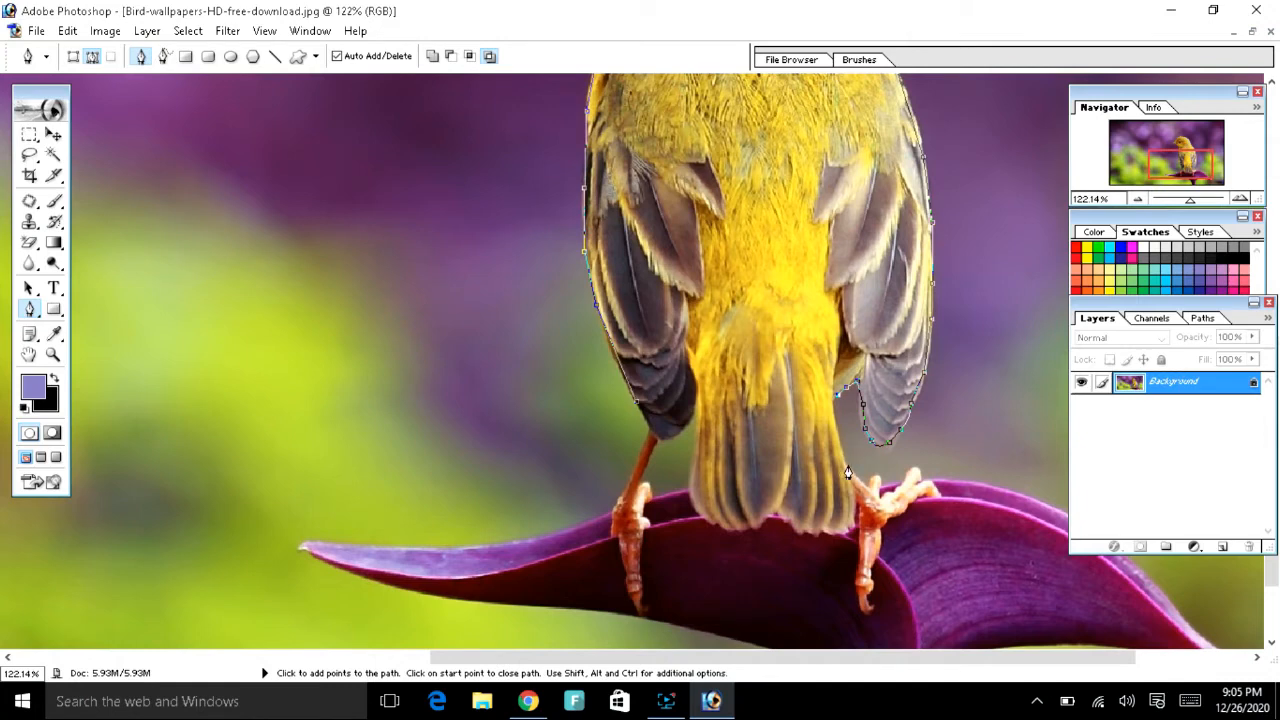
Extend the path down the edge of the tail to the top of the bird's right leg
click(847, 468)
key(ctrl+z)
click(833, 402)
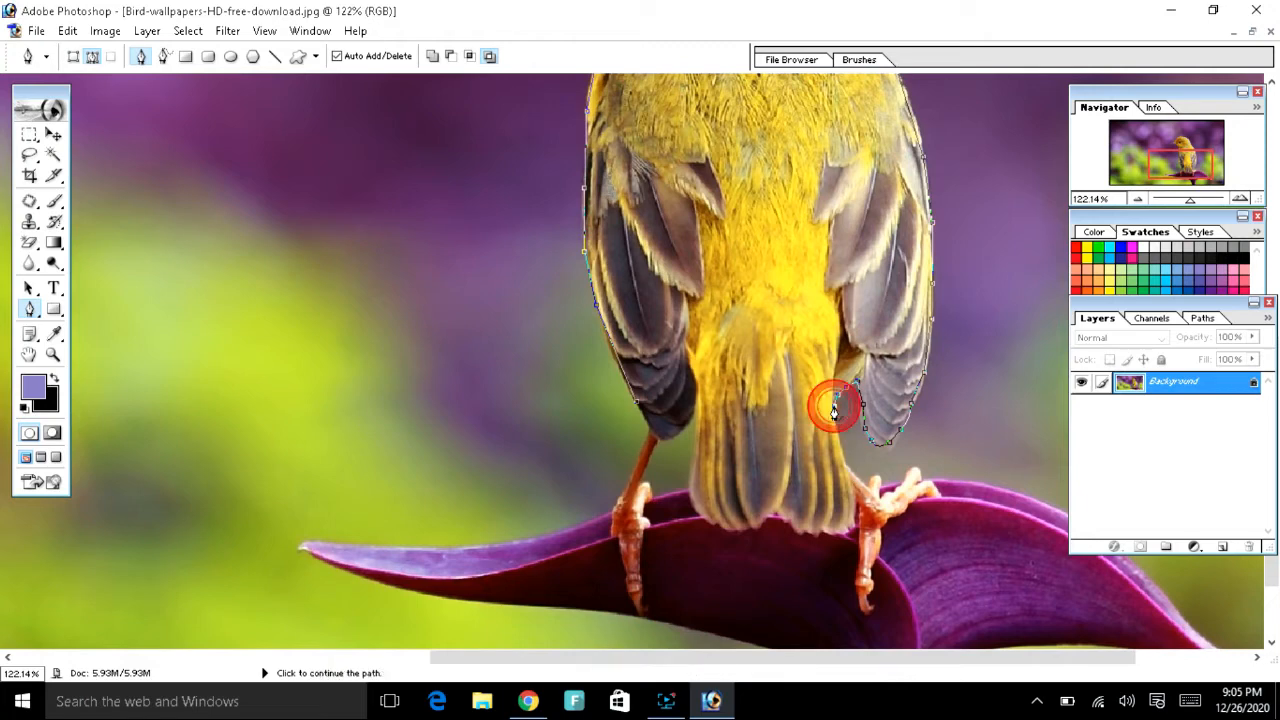
click(850, 468)
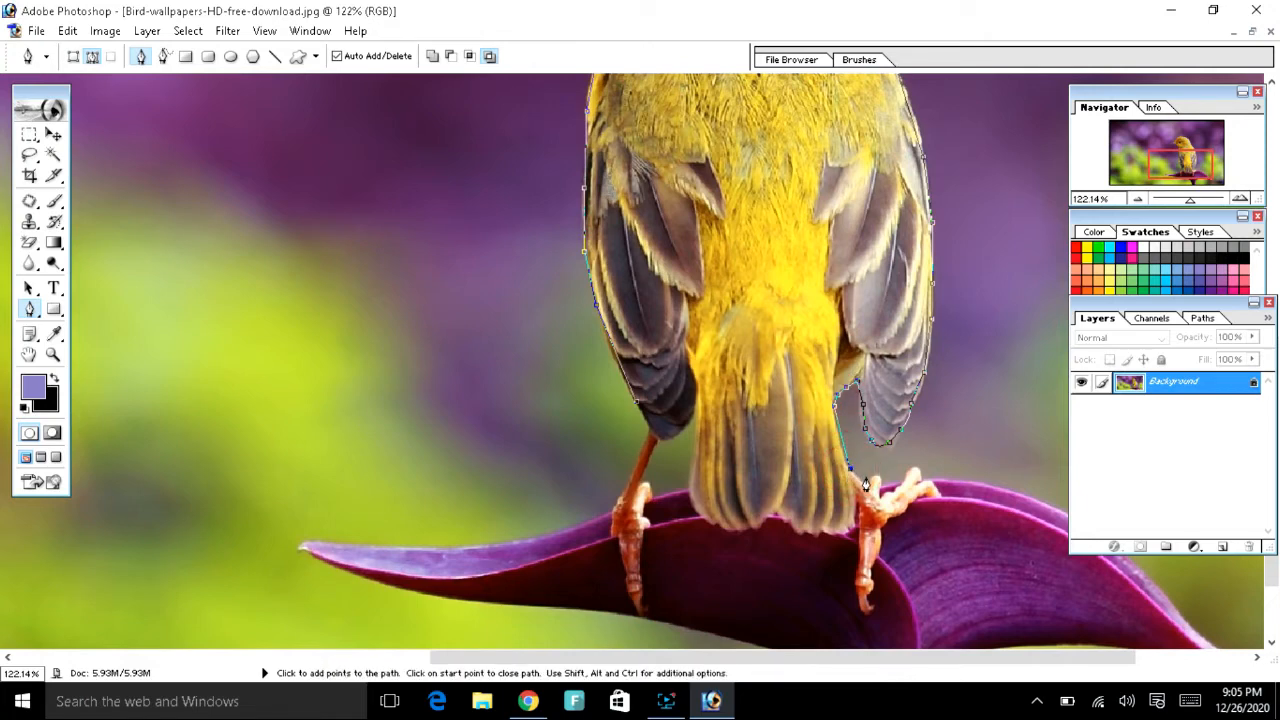
Trace the path around the toes of the bird's right foot to the upper edge of the purple leaf
click(870, 477)
drag(871, 472, 880, 477)
click(879, 490)
click(896, 488)
click(905, 476)
click(914, 476)
click(920, 484)
click(941, 482)
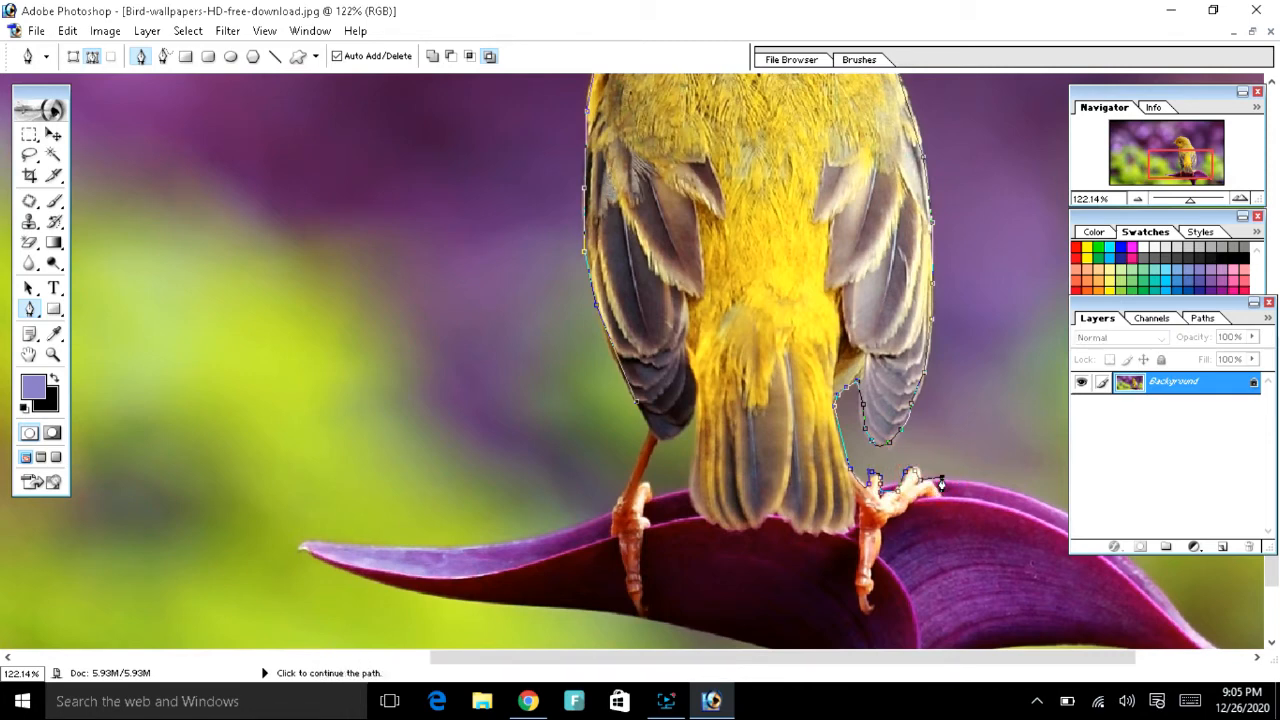
Continue the path along the upper edge of the purple leaf's right half to its pointed tip
drag(941, 484, 741, 480)
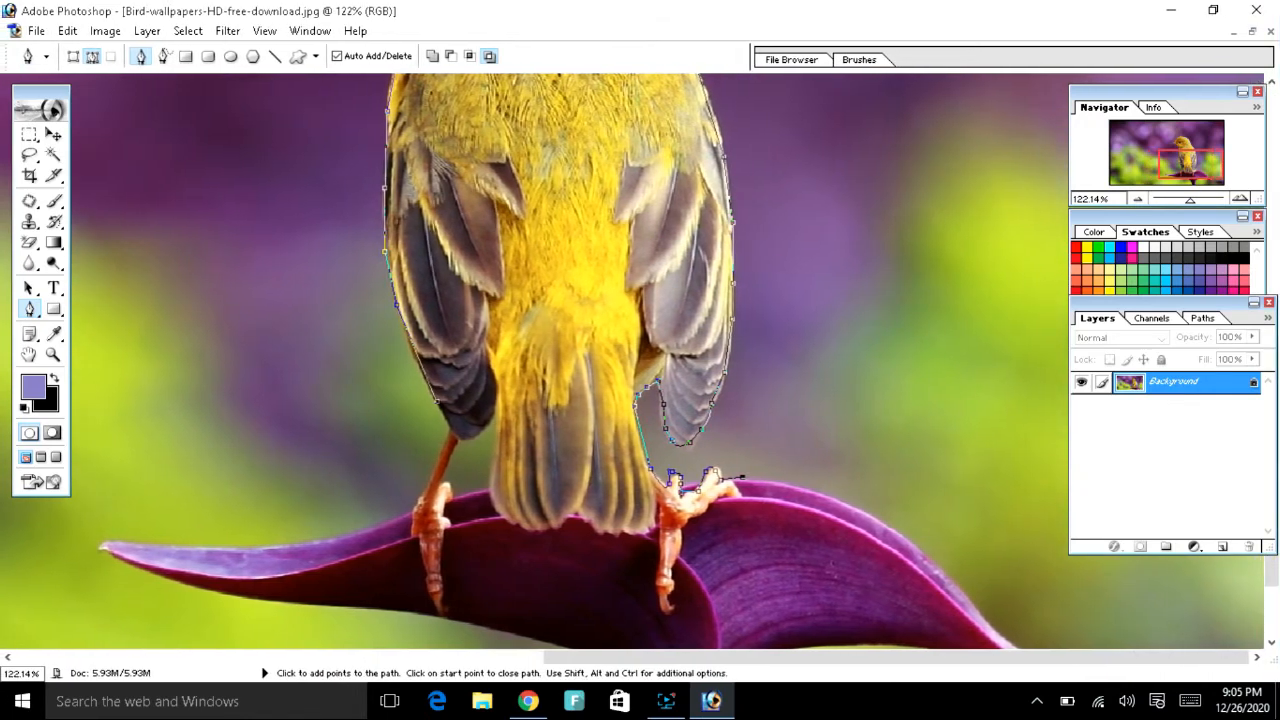
click(825, 495)
click(878, 519)
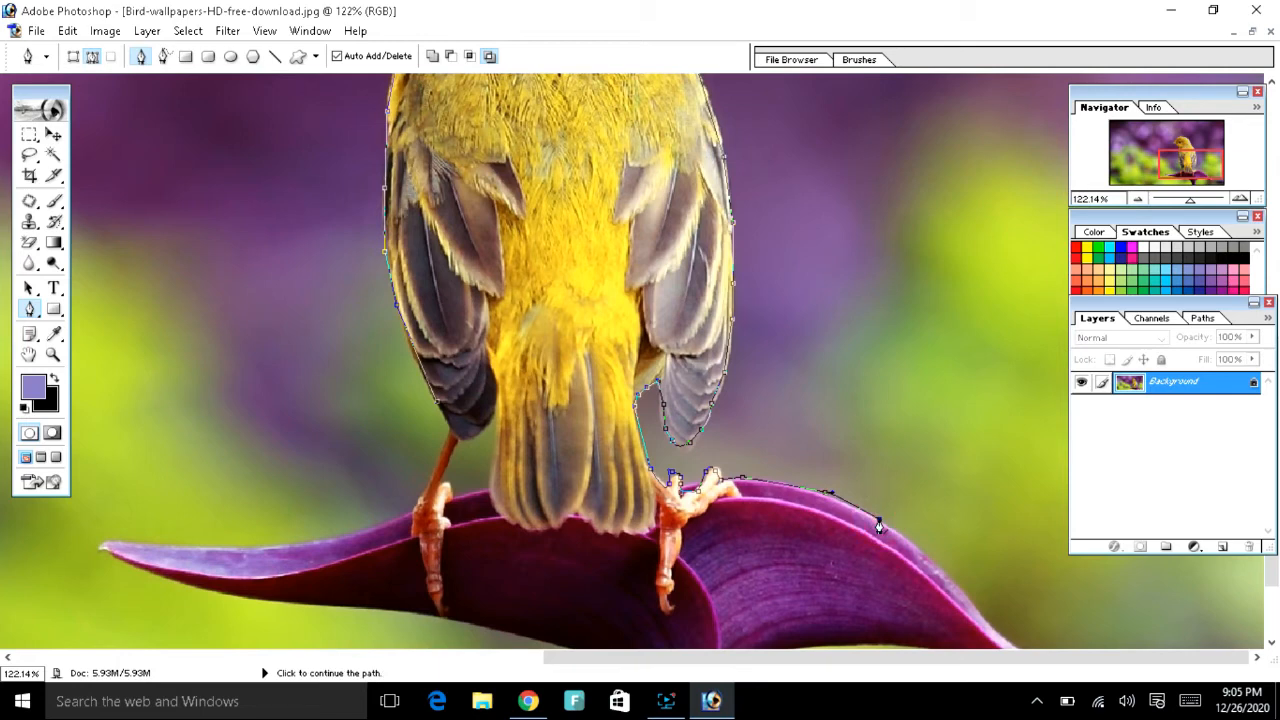
scroll(878, 522, down, 3)
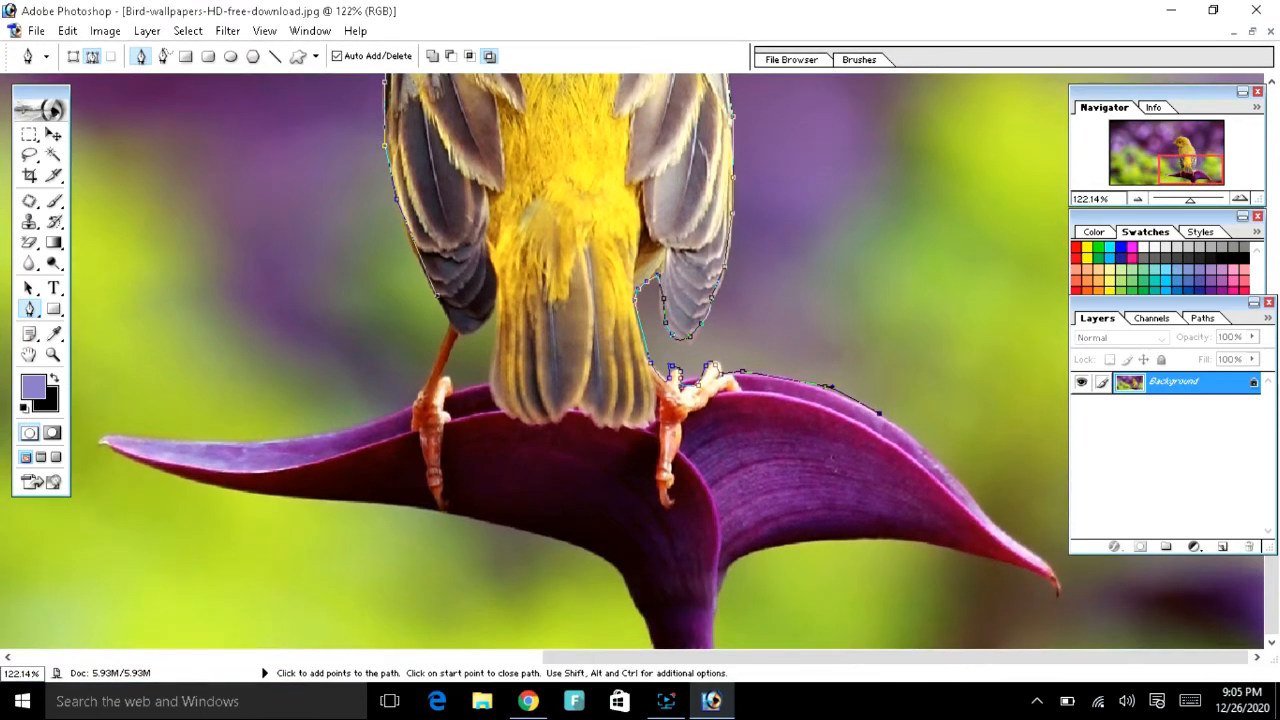
click(972, 494)
click(987, 514)
click(1002, 526)
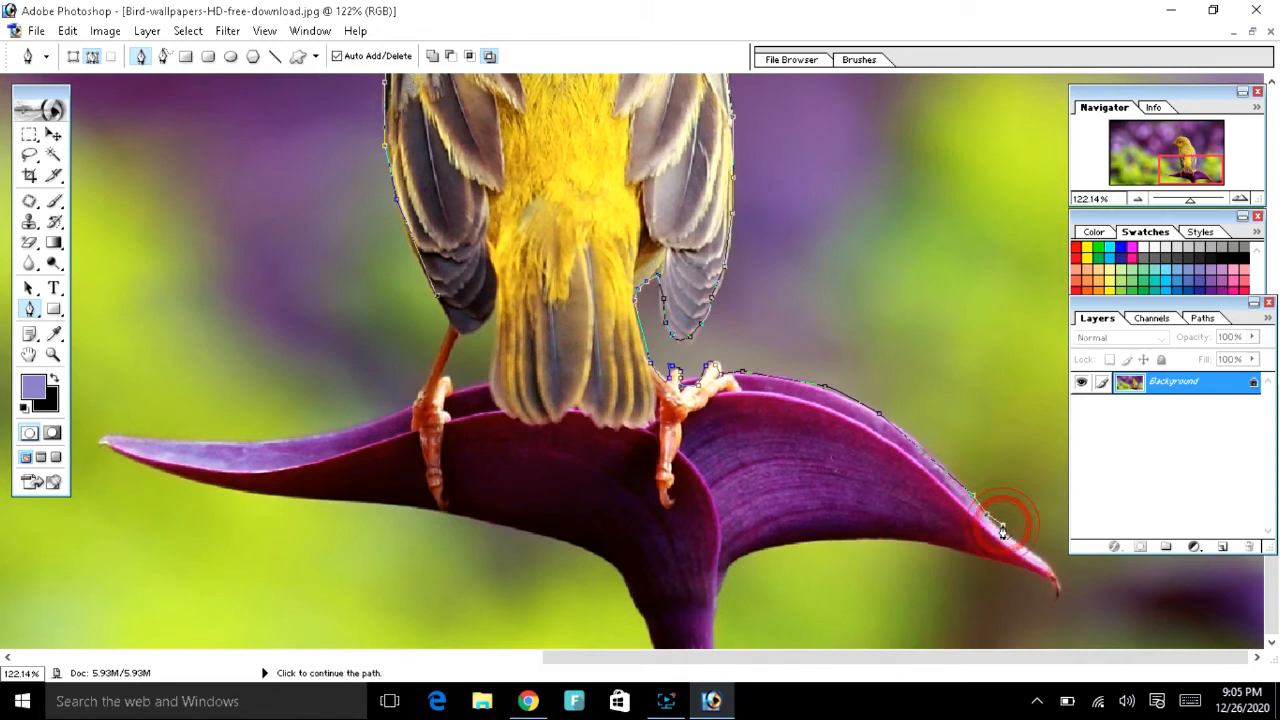
click(1020, 549)
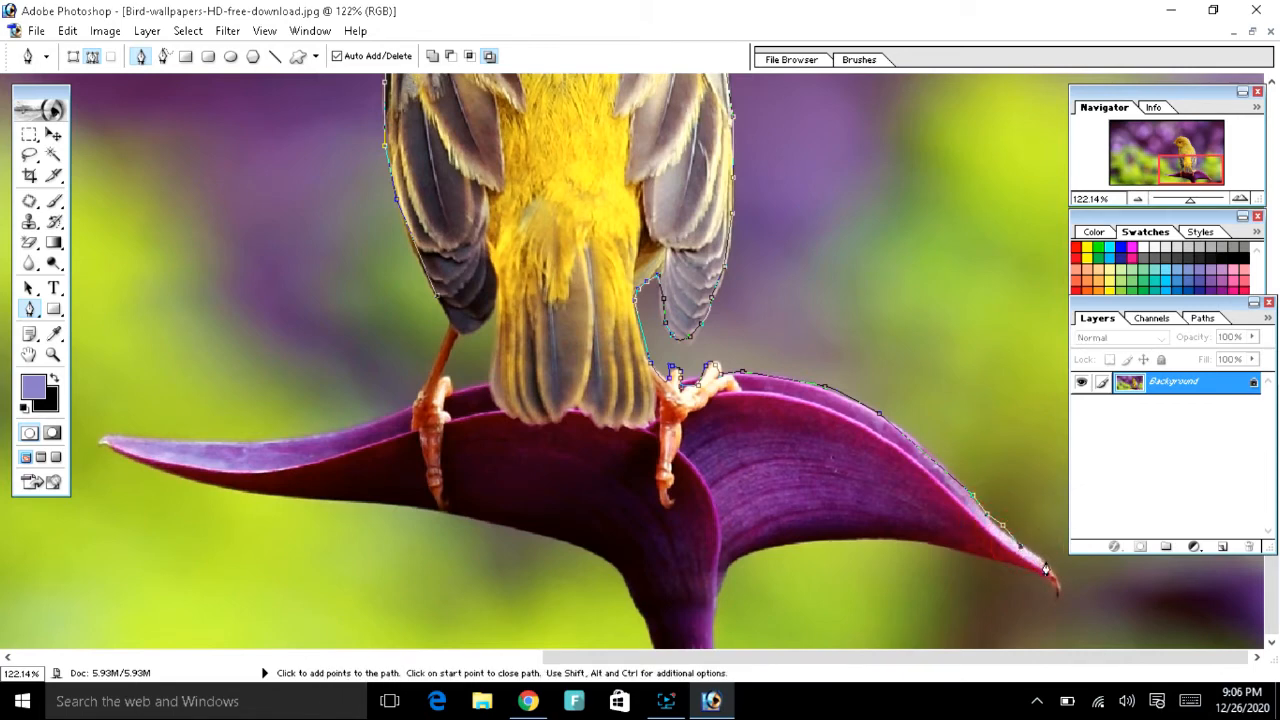
click(1047, 562)
Trace the path around the leaf's right tip and back along its underside to the stem
drag(1060, 583, 1034, 587)
click(1011, 565)
click(943, 547)
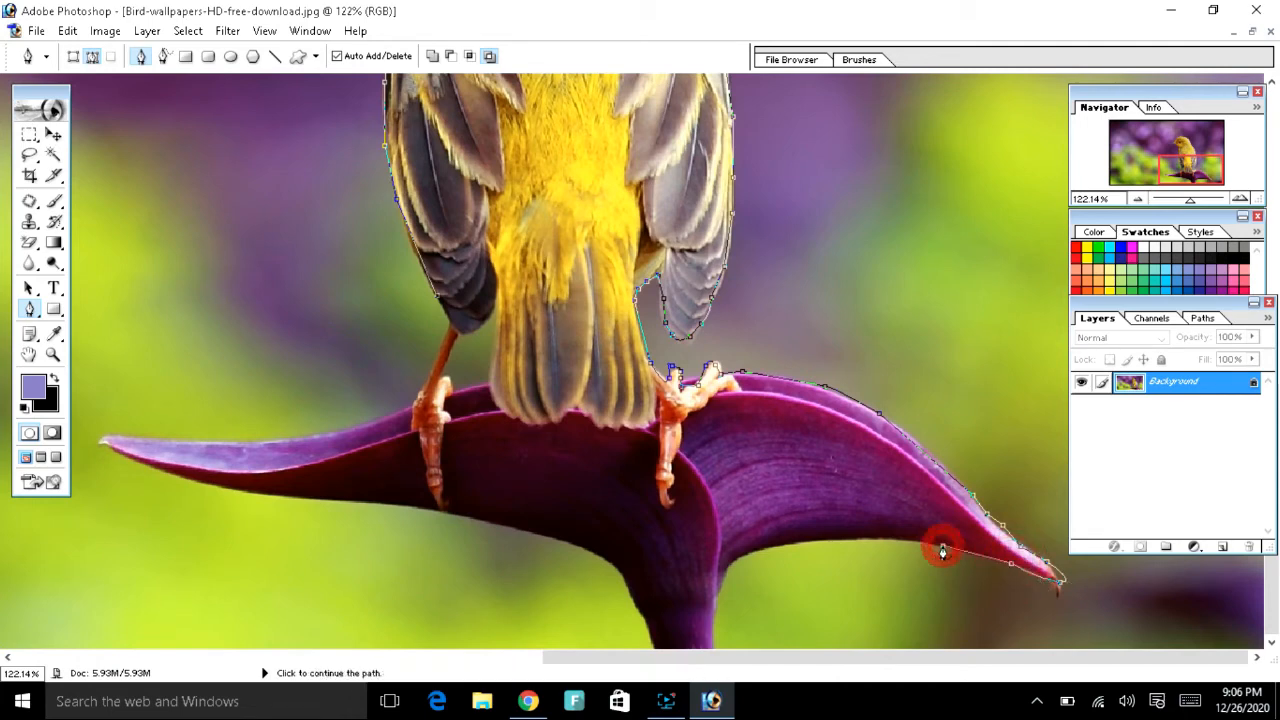
click(878, 544)
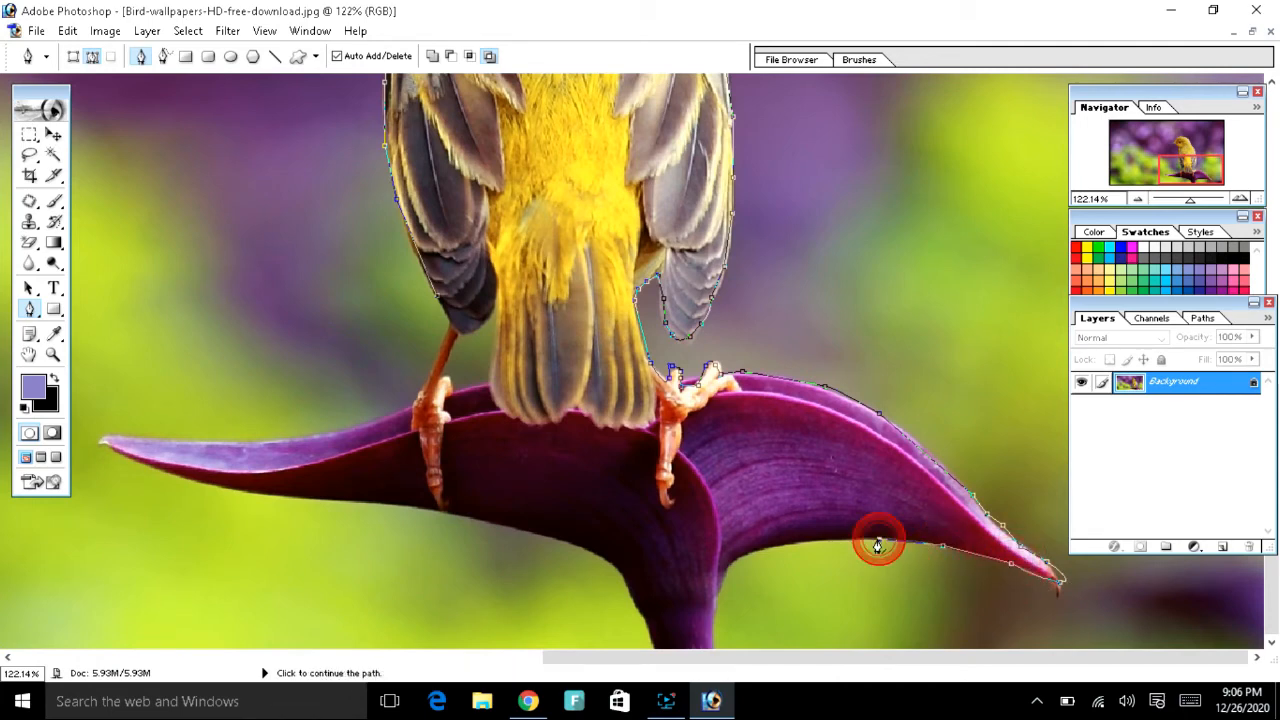
click(805, 549)
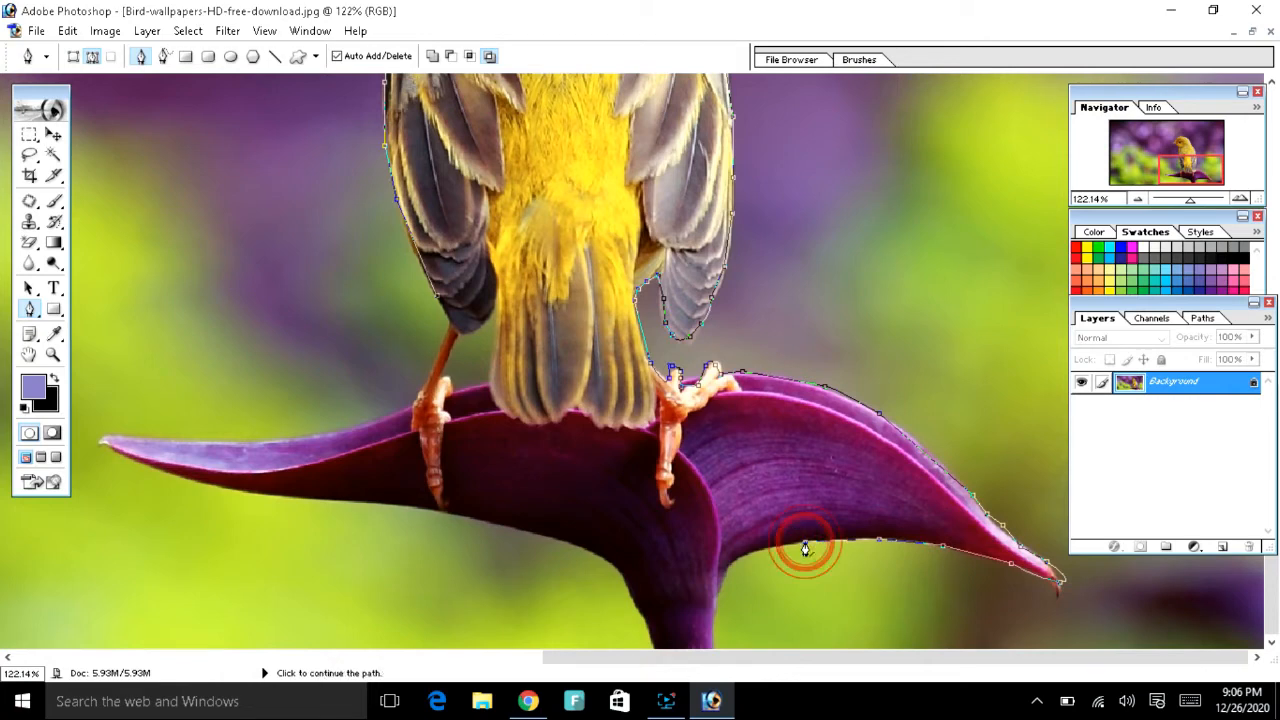
click(743, 562)
click(721, 580)
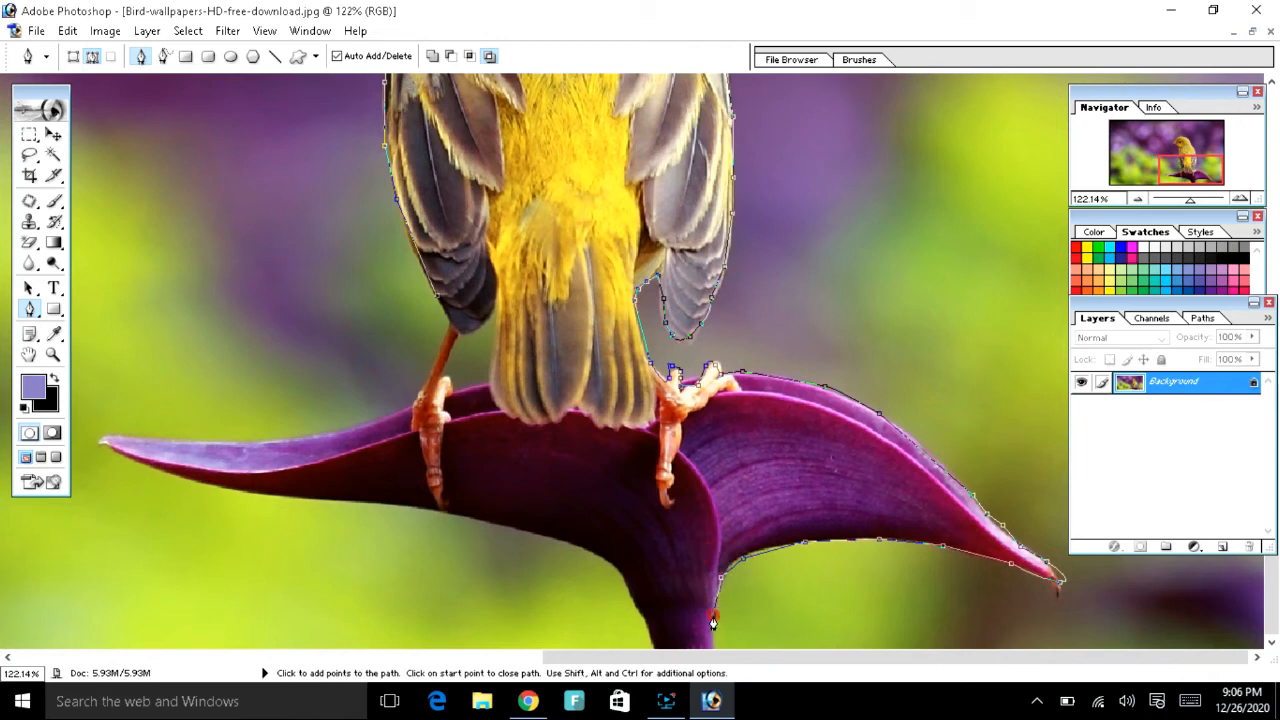
Extend the path down one side of the stem, across the image's lower edge and up the other side
click(712, 615)
click(714, 650)
click(653, 645)
click(636, 609)
Continue the path along the underside of the leaf's left half to its pointed tip
click(553, 541)
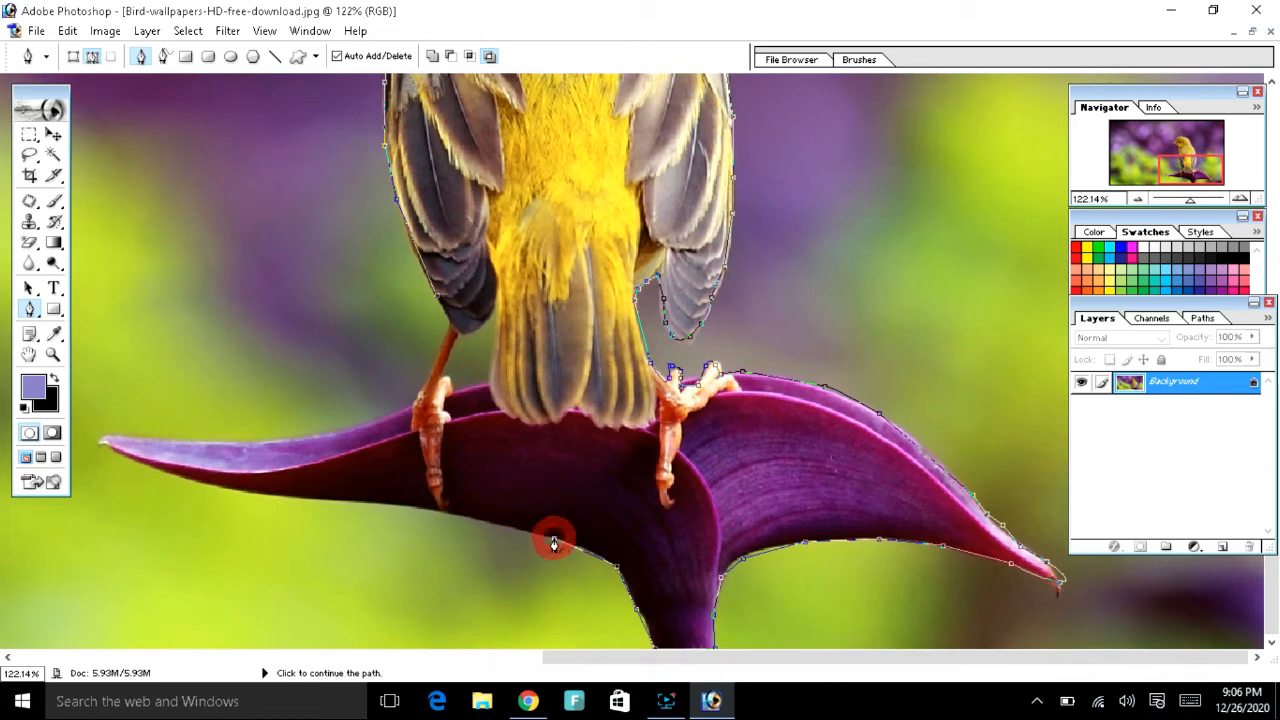
click(470, 519)
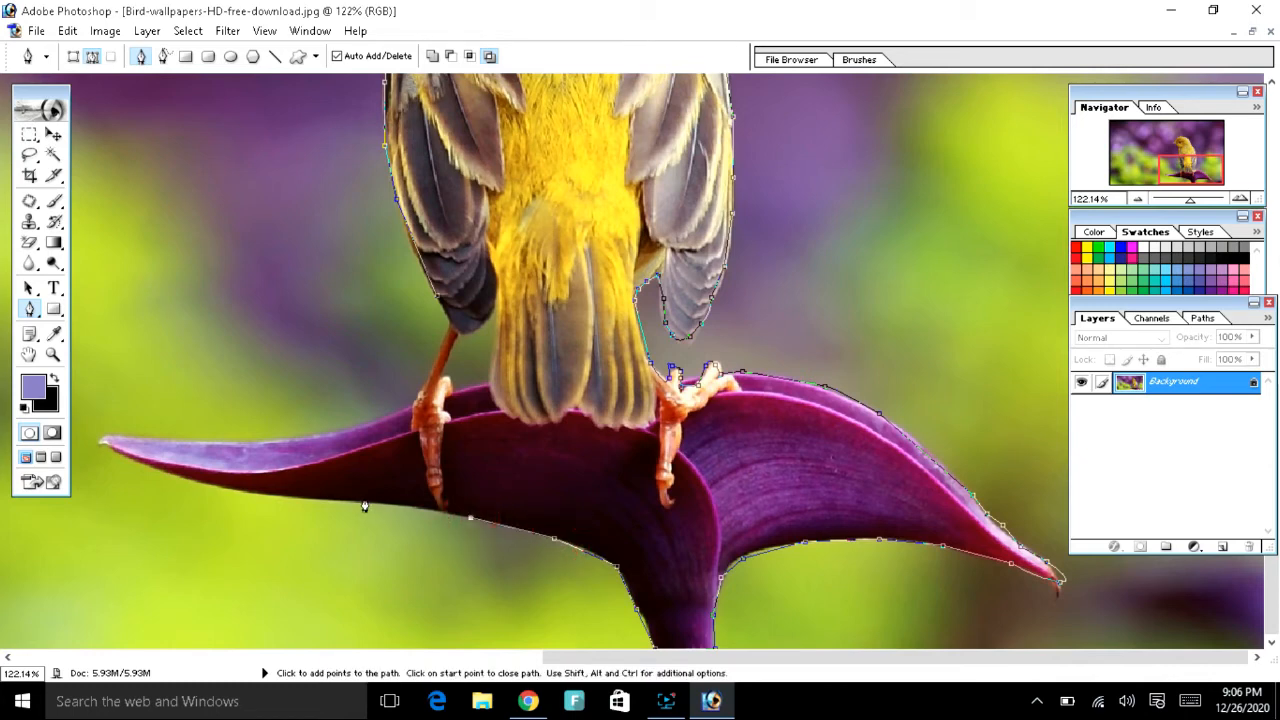
click(313, 500)
click(207, 481)
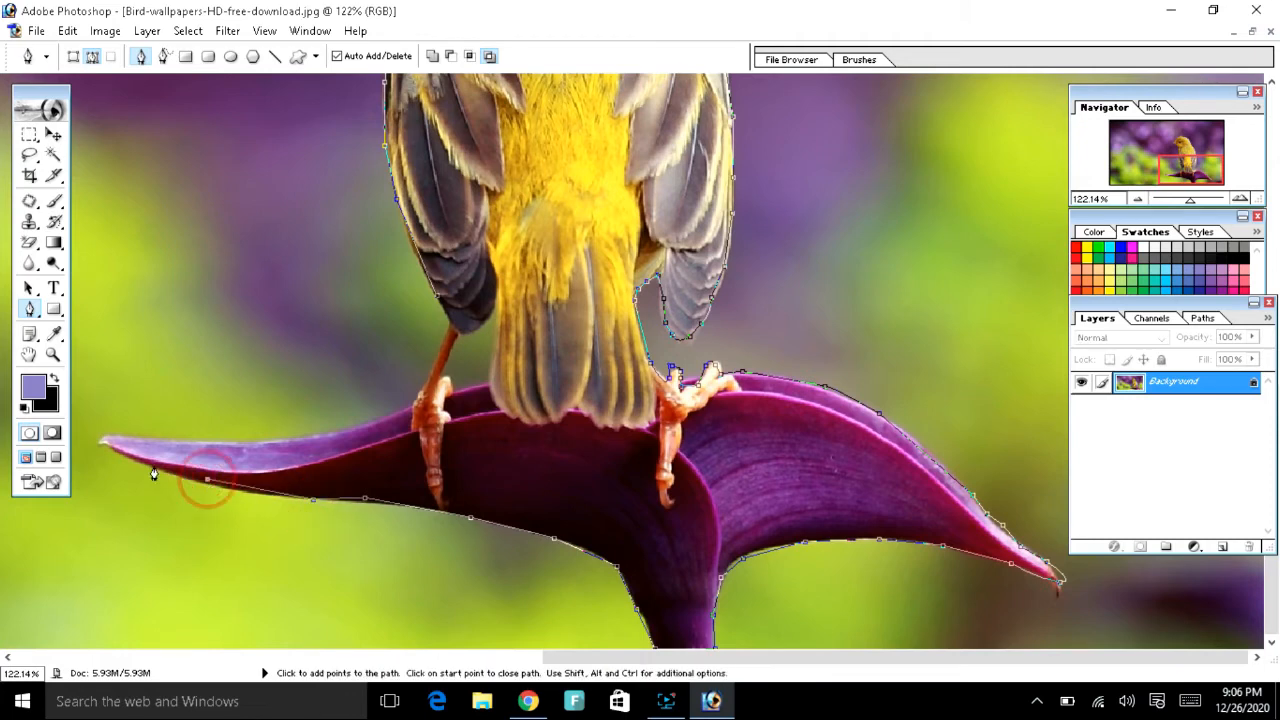
click(124, 454)
click(97, 441)
Trace the path along the upper edge of the leaf's left half to the bird's left foot
click(122, 439)
click(163, 438)
click(222, 439)
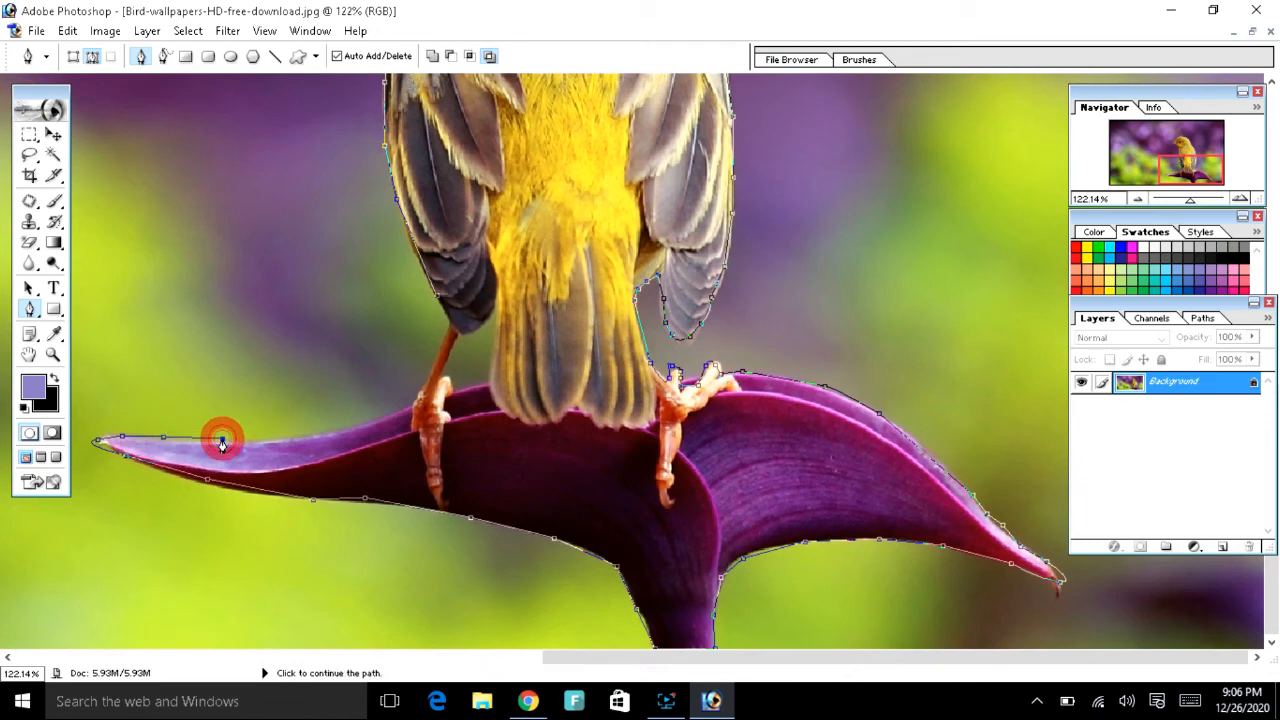
click(304, 439)
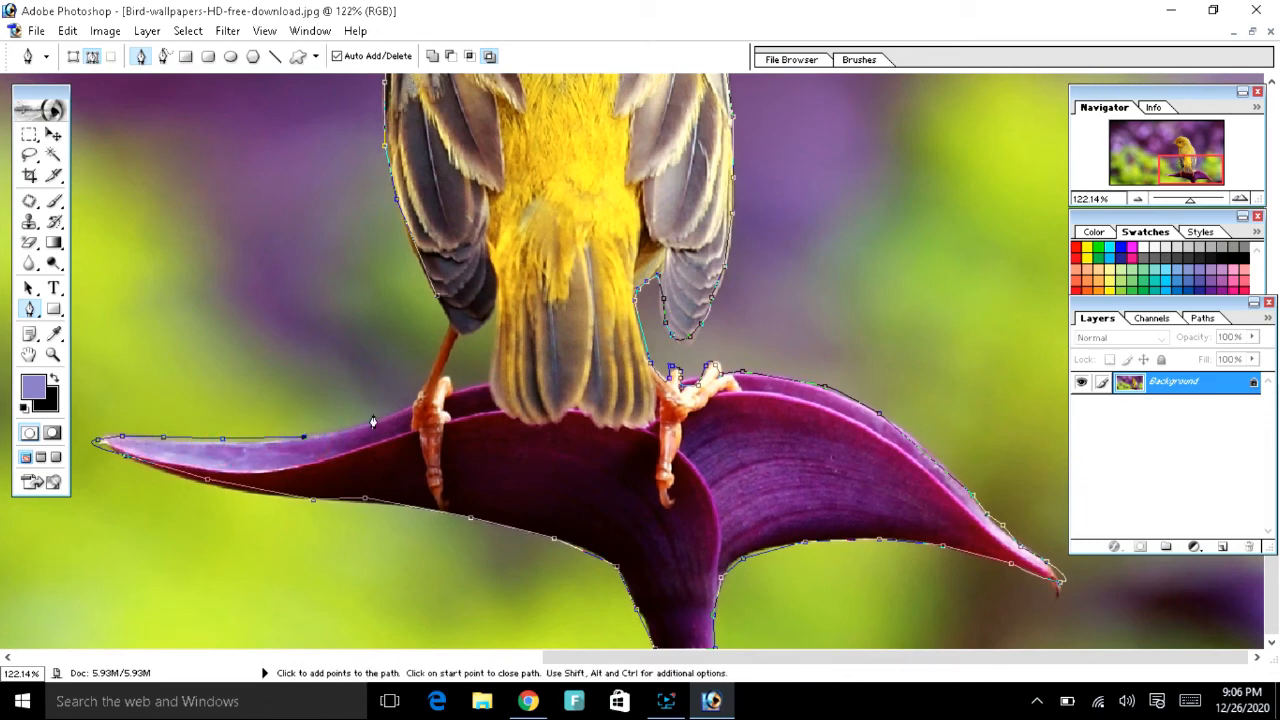
click(372, 422)
click(412, 402)
Trace the path up the bird's left leg and close it at its starting point on the wing
click(436, 367)
click(445, 324)
click(437, 307)
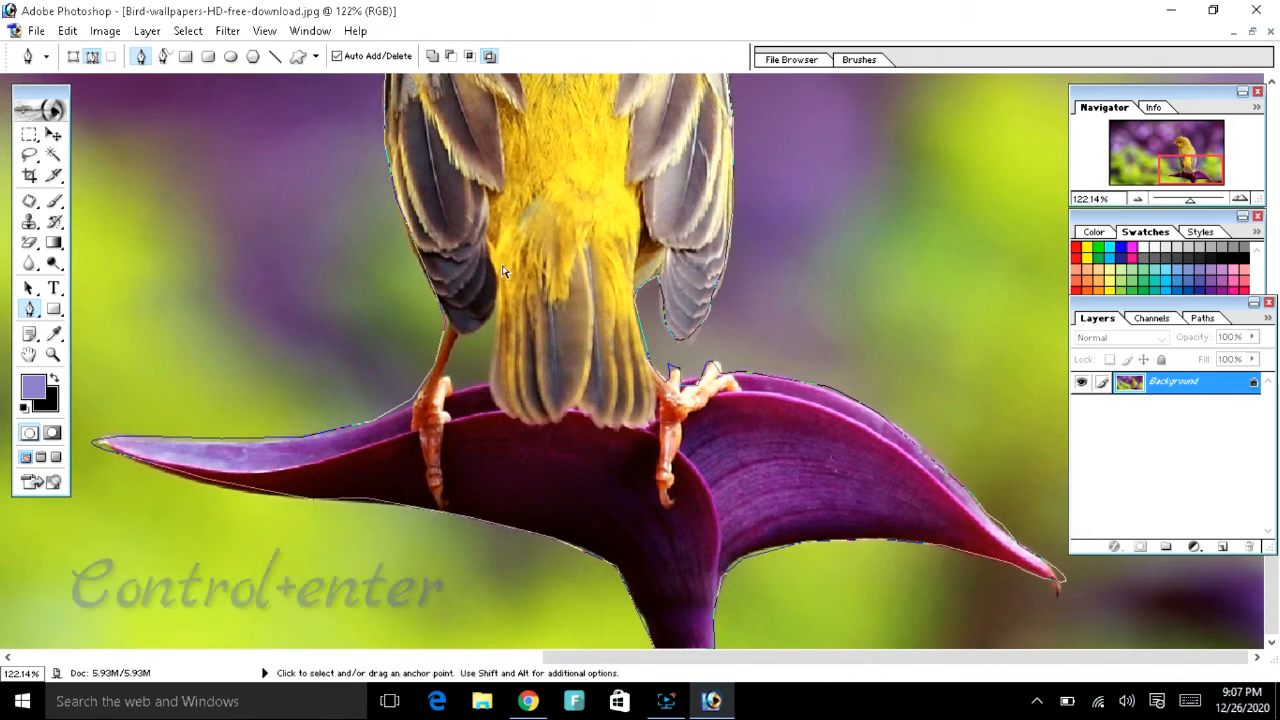
Convert the path to a selection and copy the bird and leaf to a new layer, checking the cutout with the Background hidden
key(ctrl+Return)
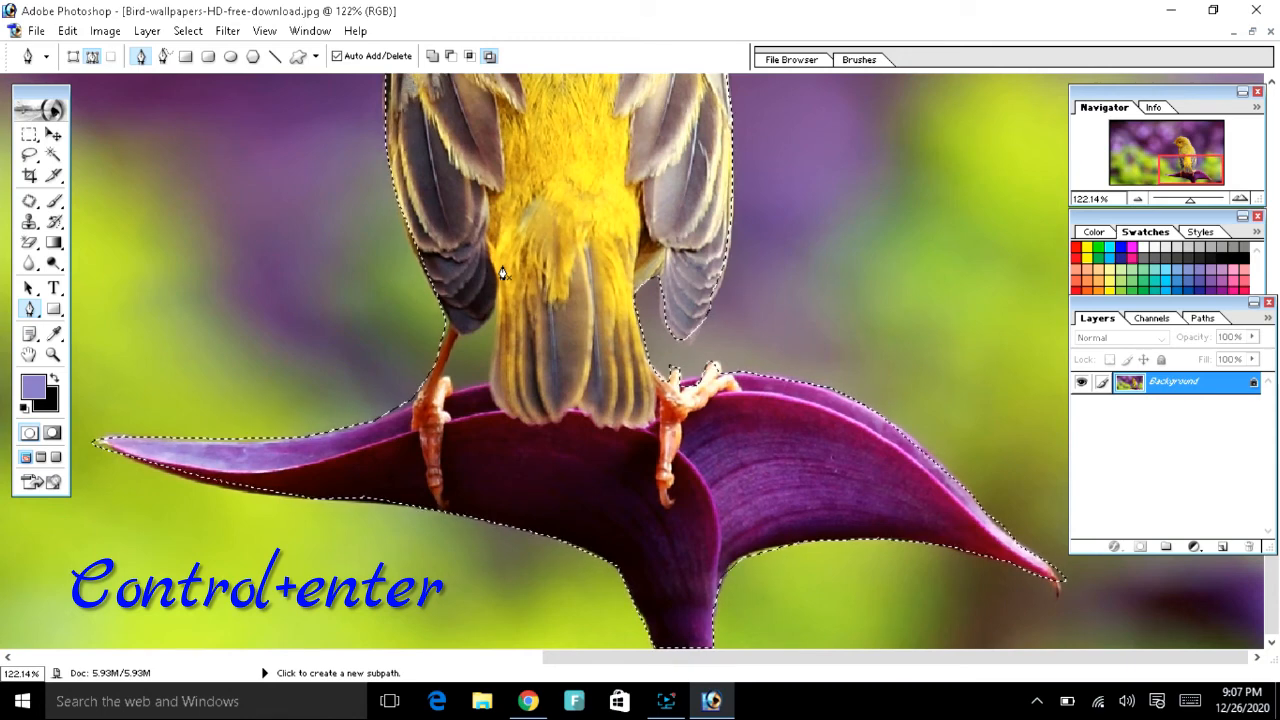
click(1180, 200)
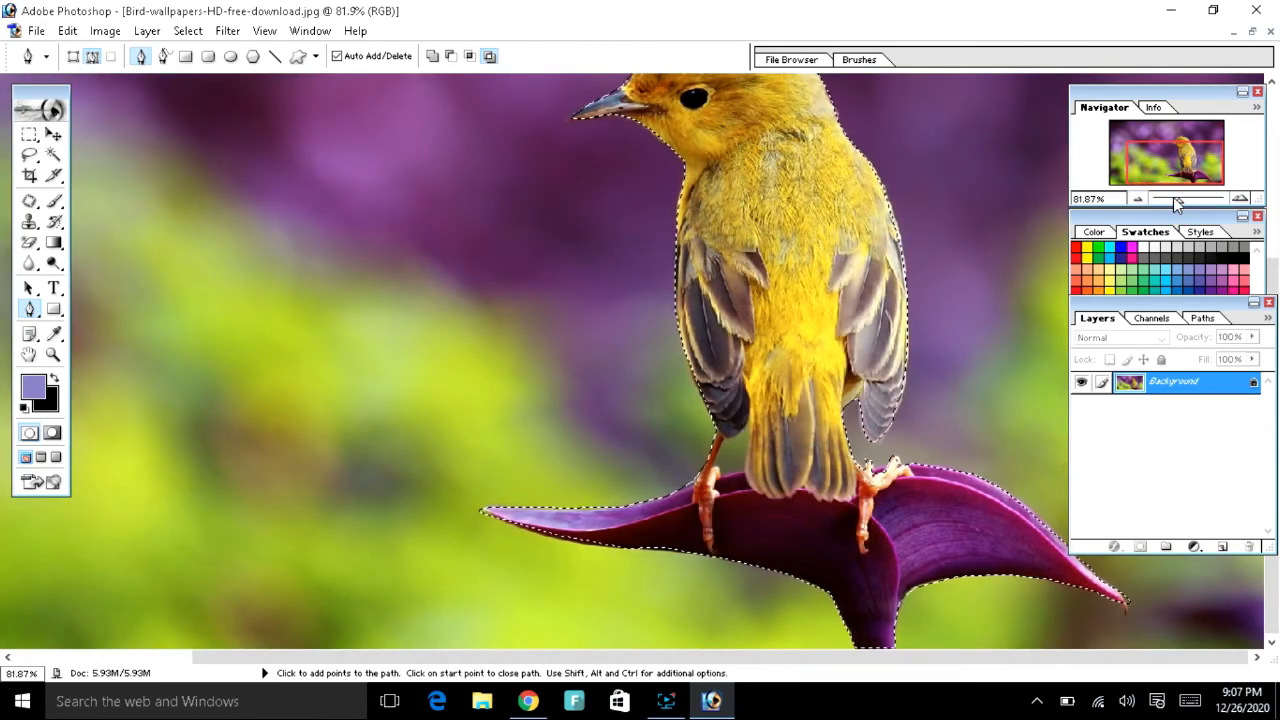
key(ctrl+j)
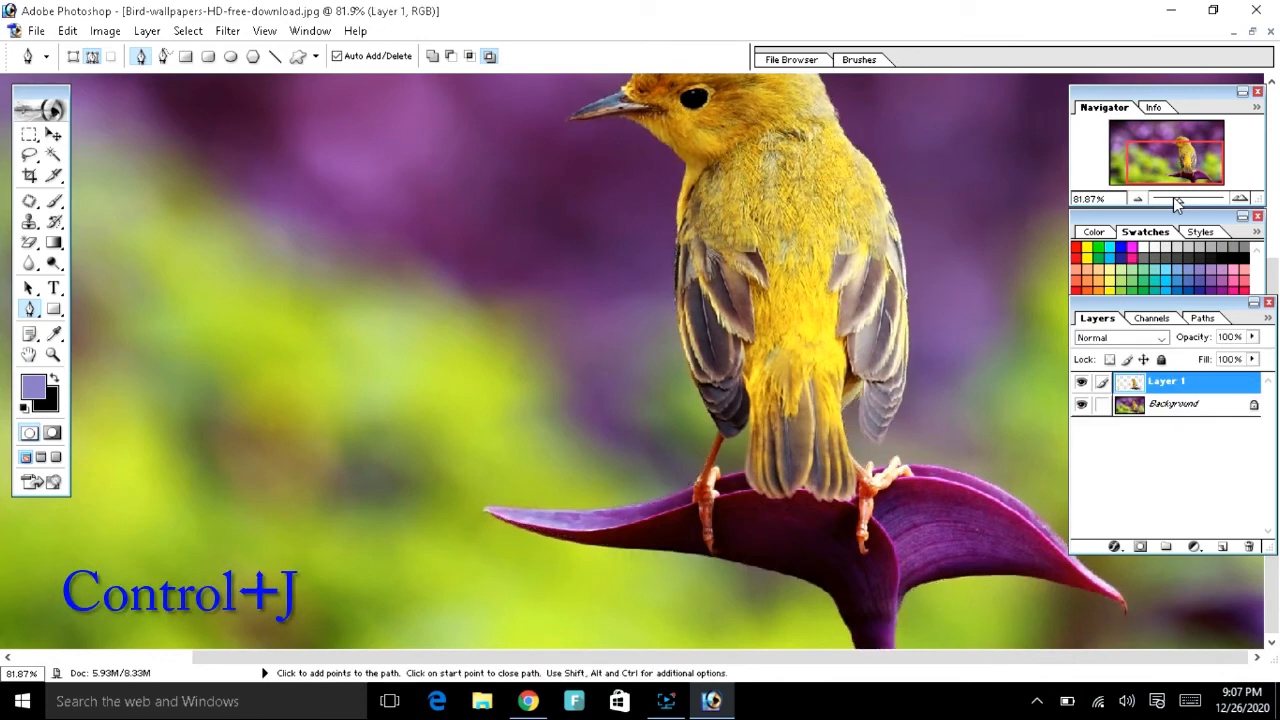
click(1082, 404)
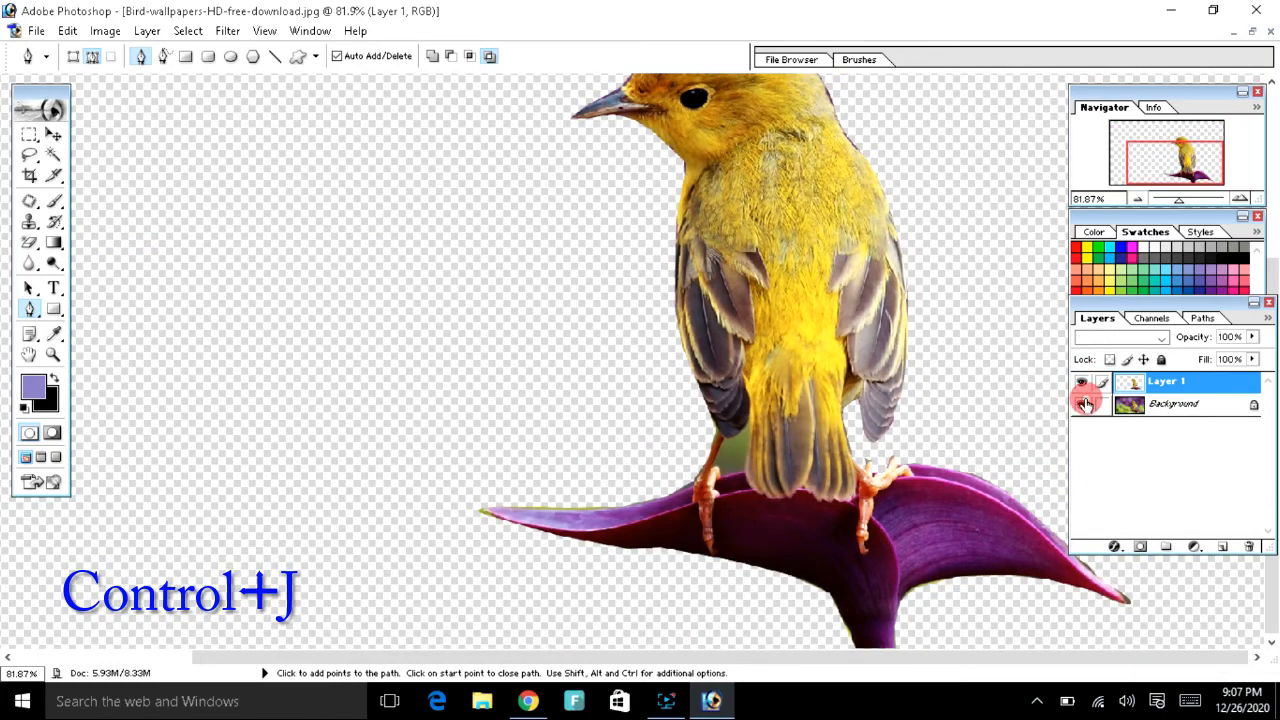
click(1082, 404)
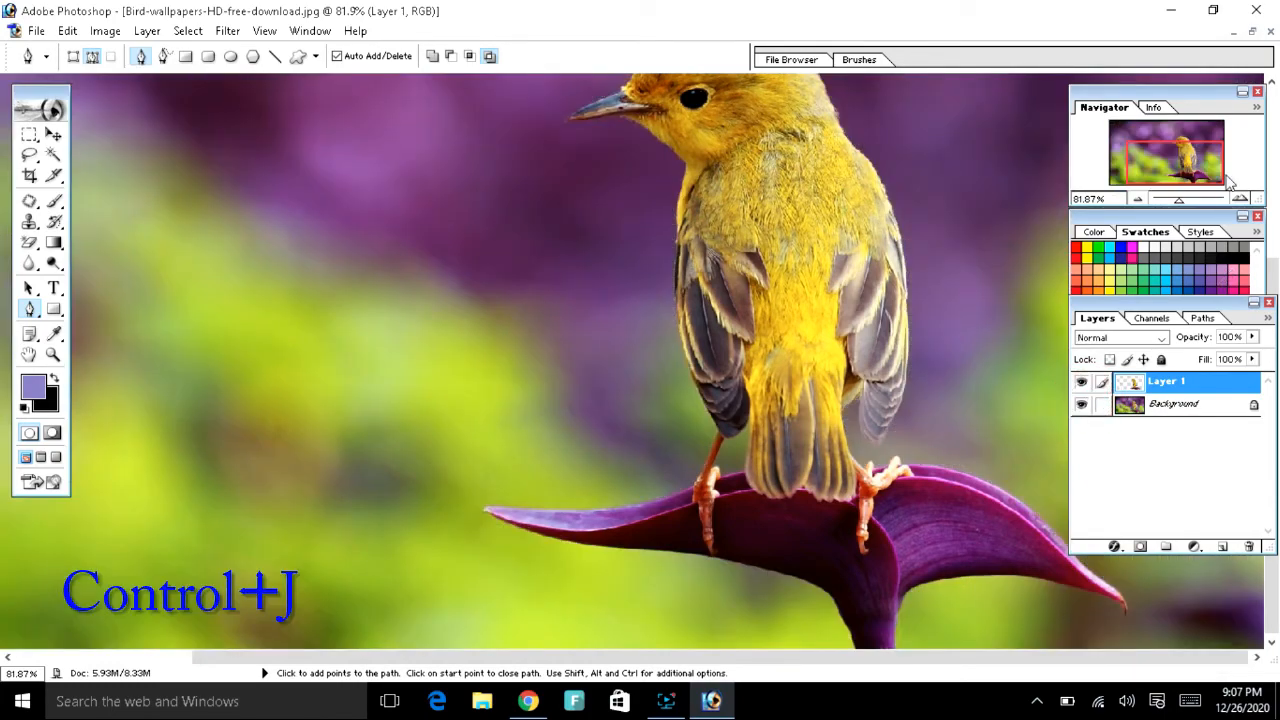
Minimize the bird document and open the waterfall landscape image a18827158c5845afc342a9bc4a1bfdcd.jpg from the Arts folder
click(1250, 34)
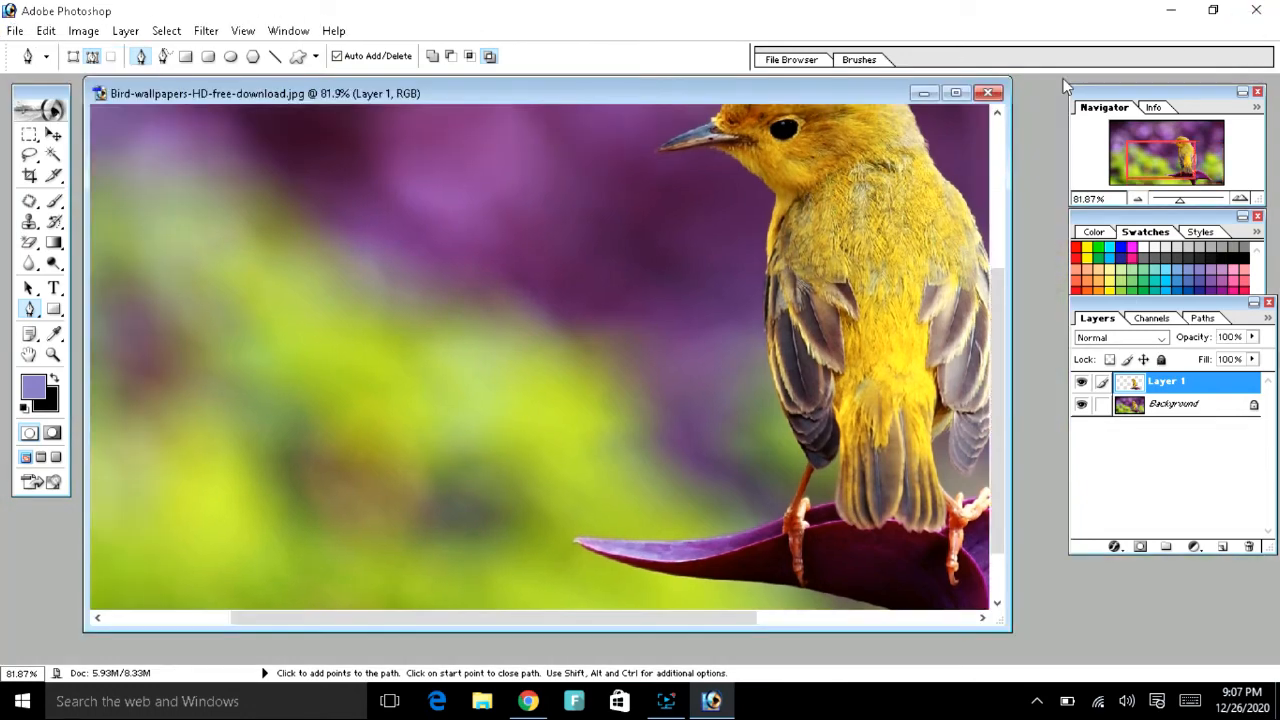
click(922, 93)
double_click(725, 180)
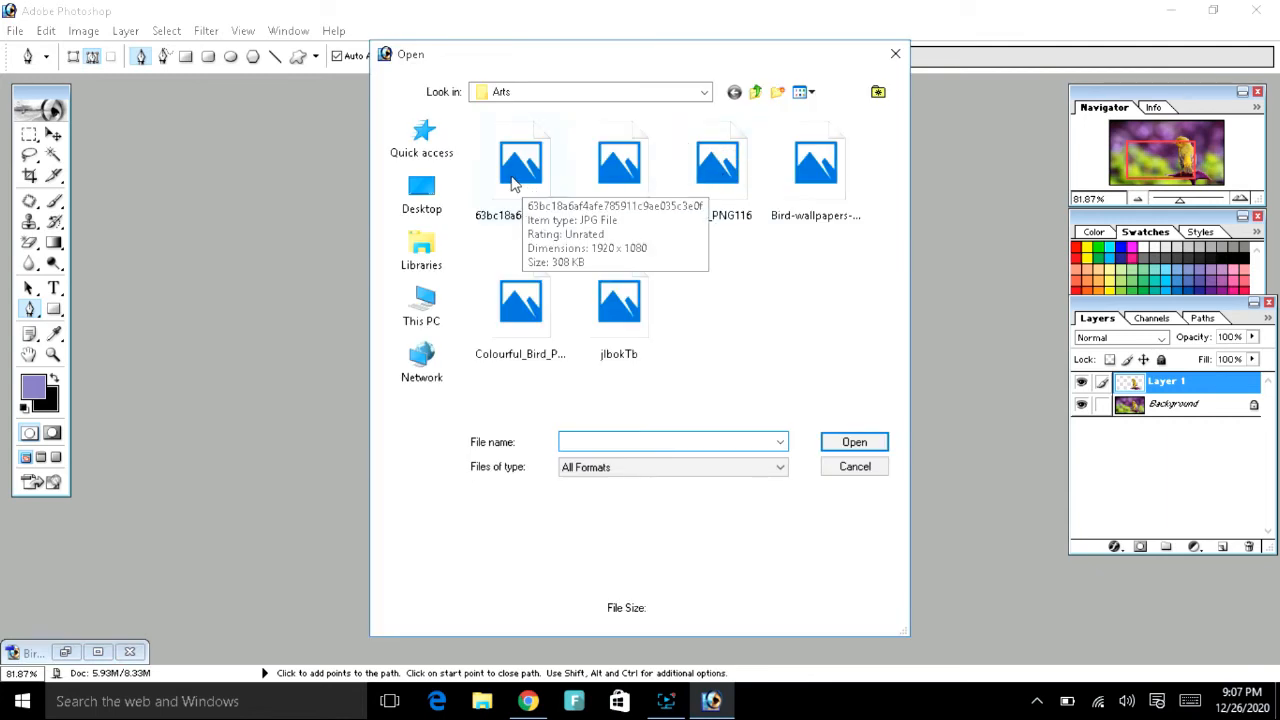
click(514, 172)
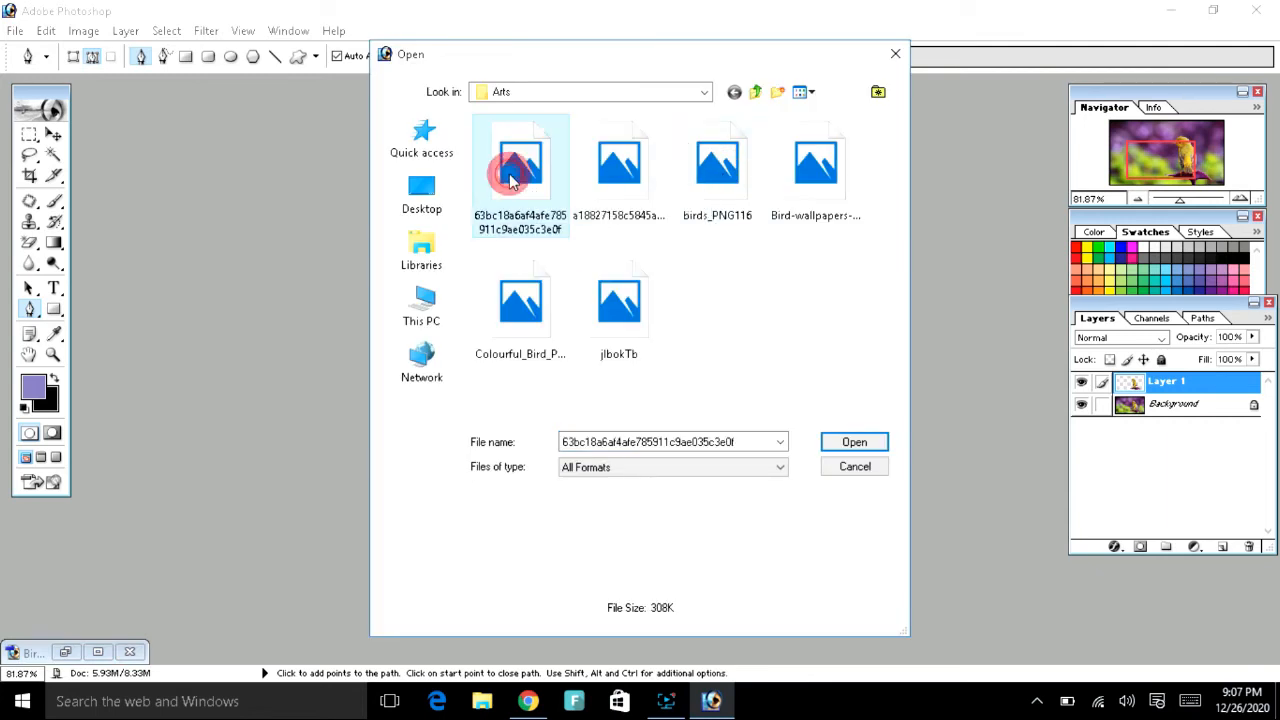
click(636, 189)
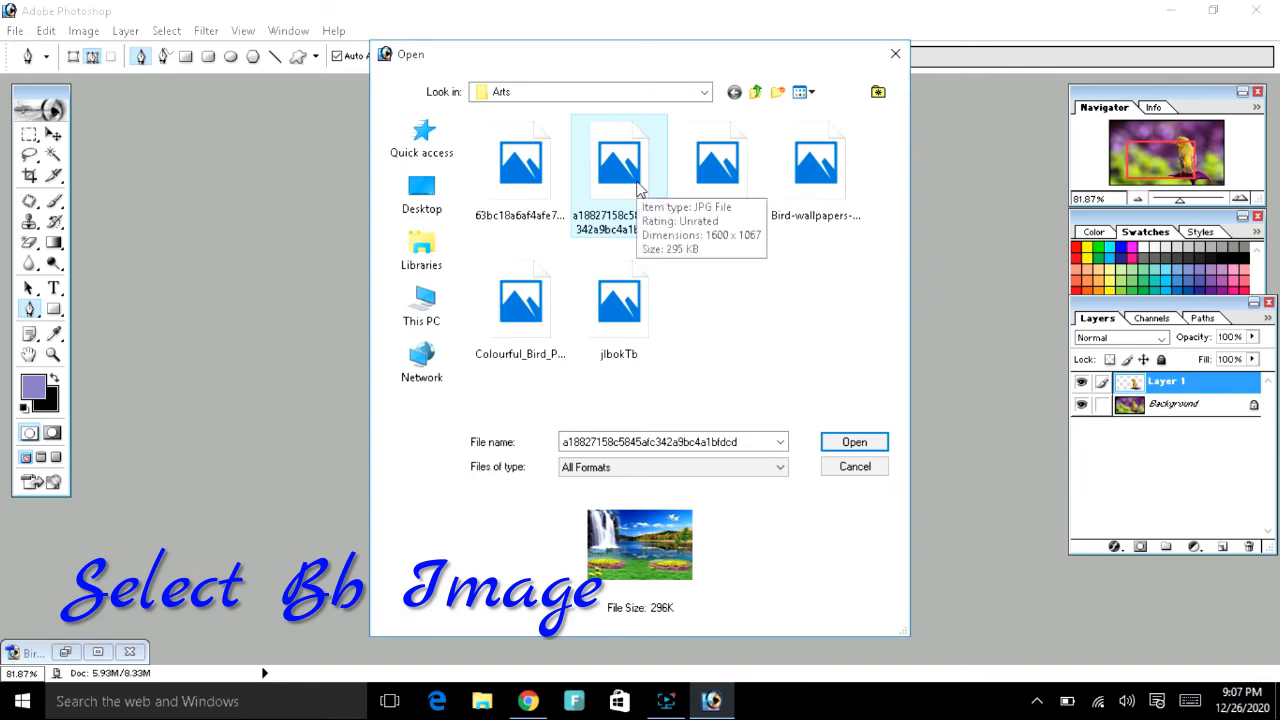
double_click(636, 189)
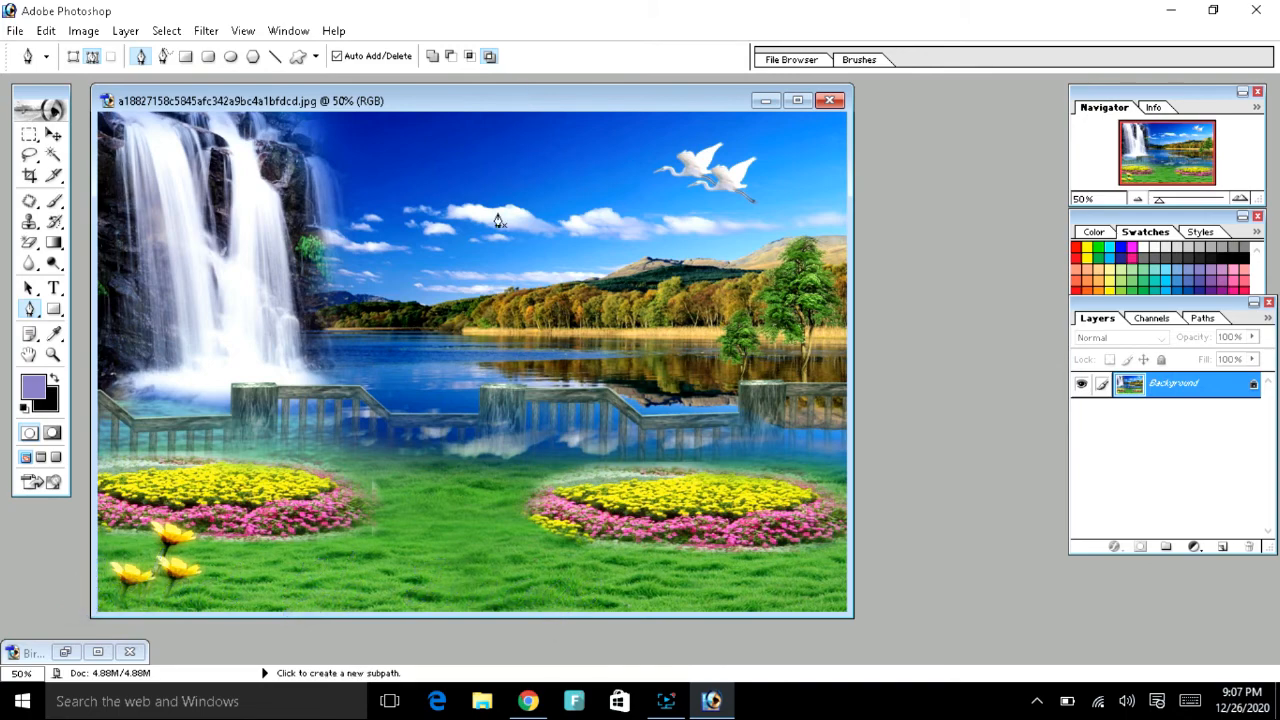
Restore the bird document's window and reposition it so the landscape document is visible behind it
click(63, 652)
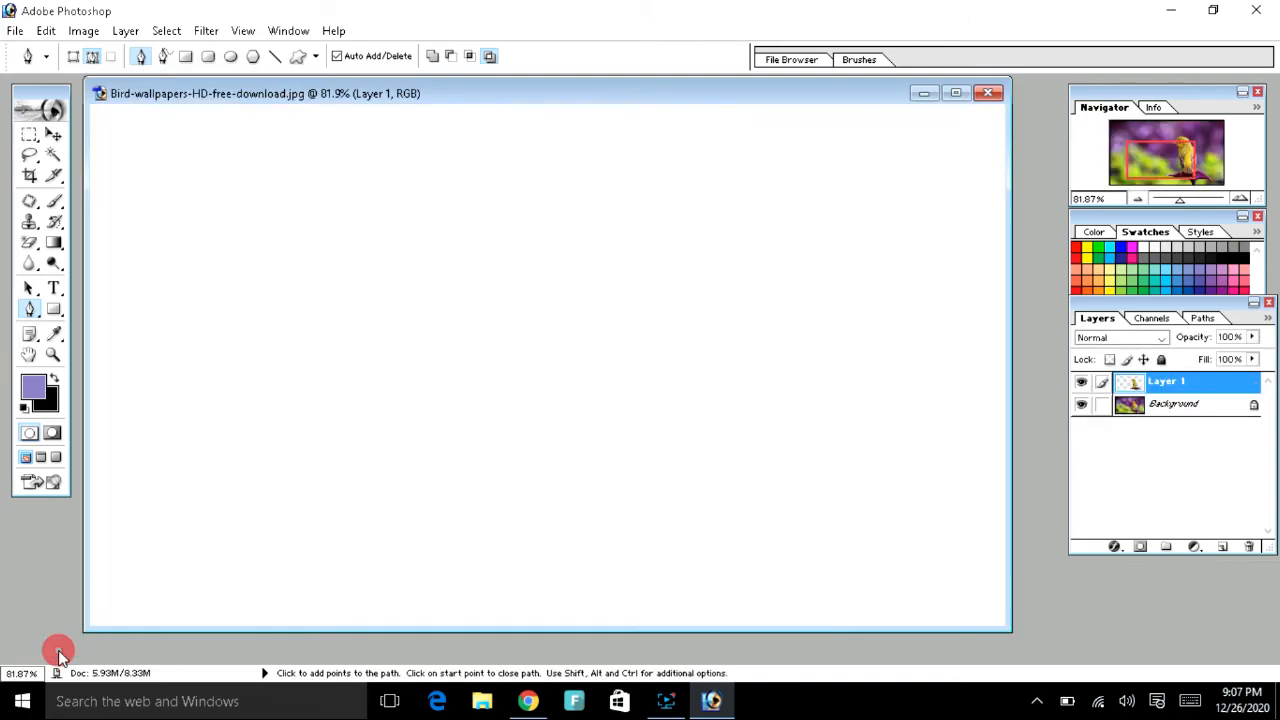
click(328, 167)
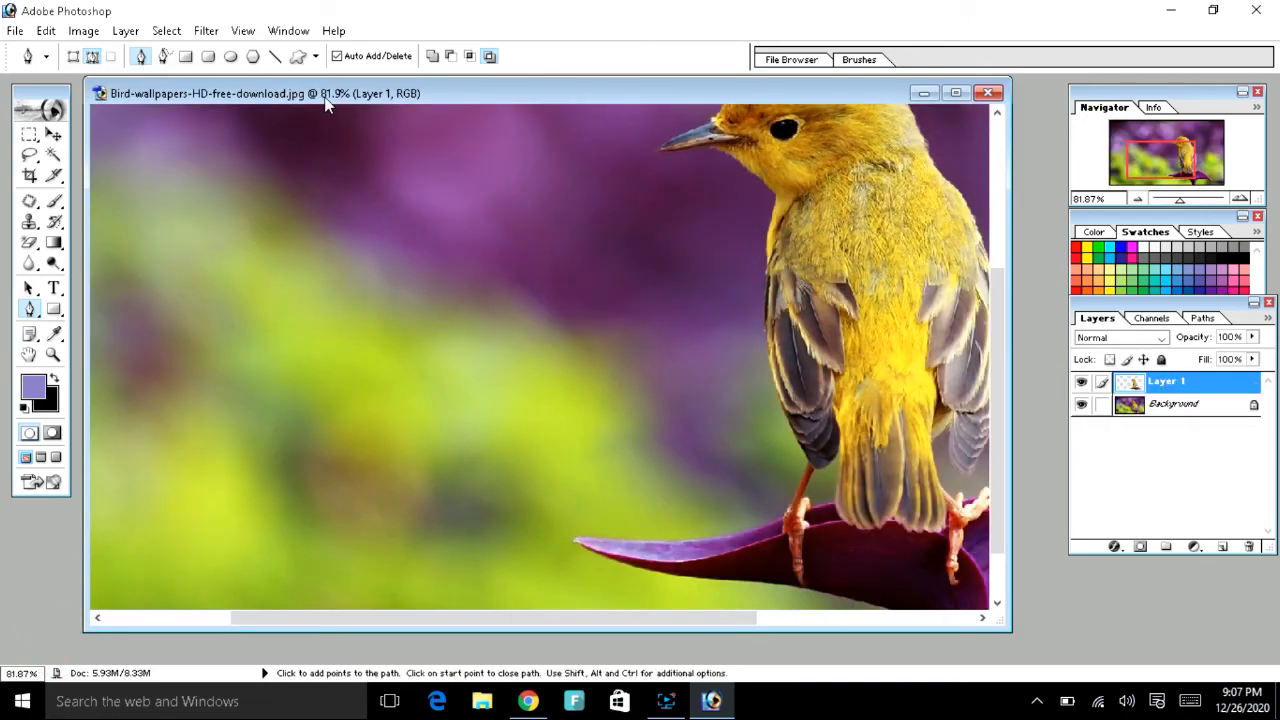
drag(326, 100, 345, 215)
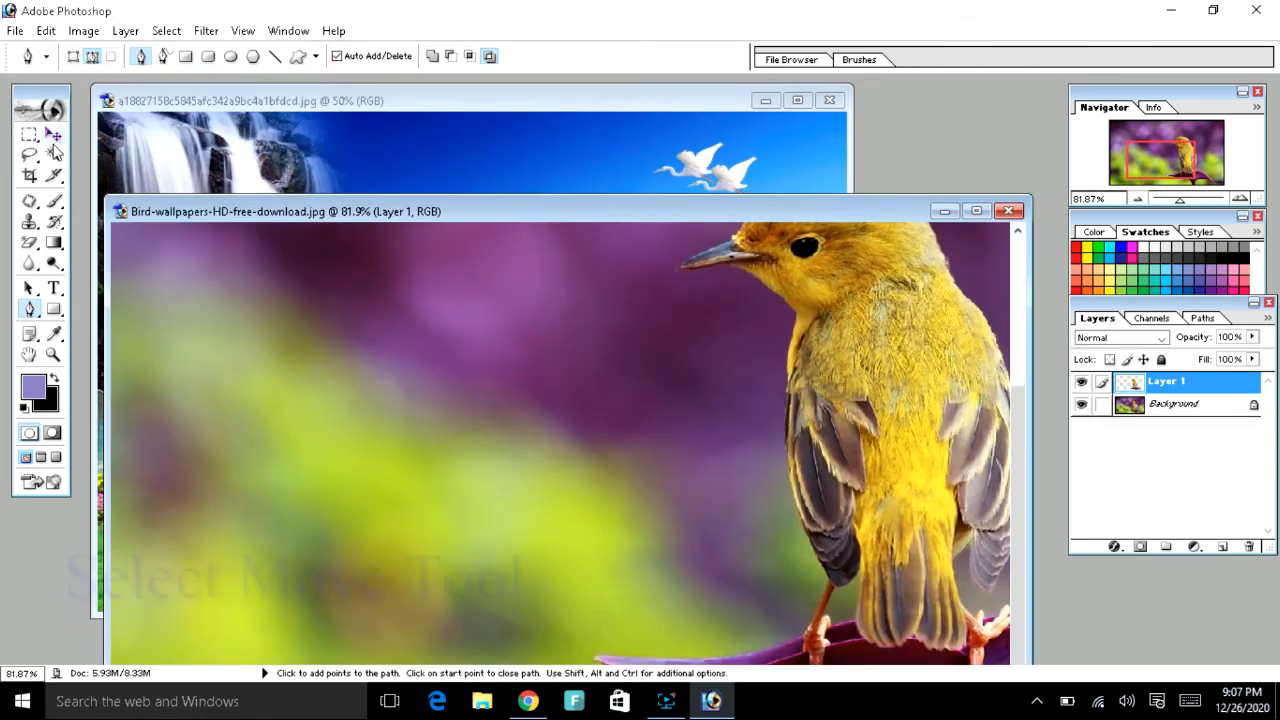
Copy the landscape image into the bird document with the Move tool, and close the landscape document
click(54, 137)
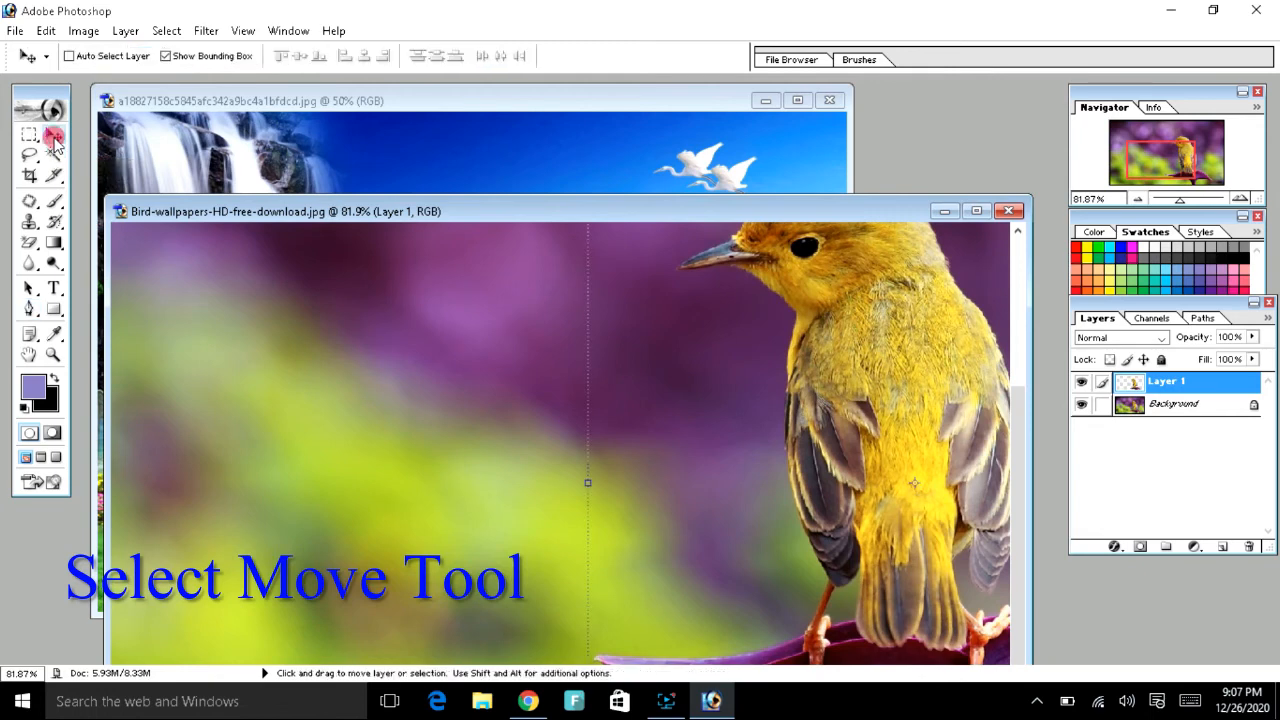
click(285, 155)
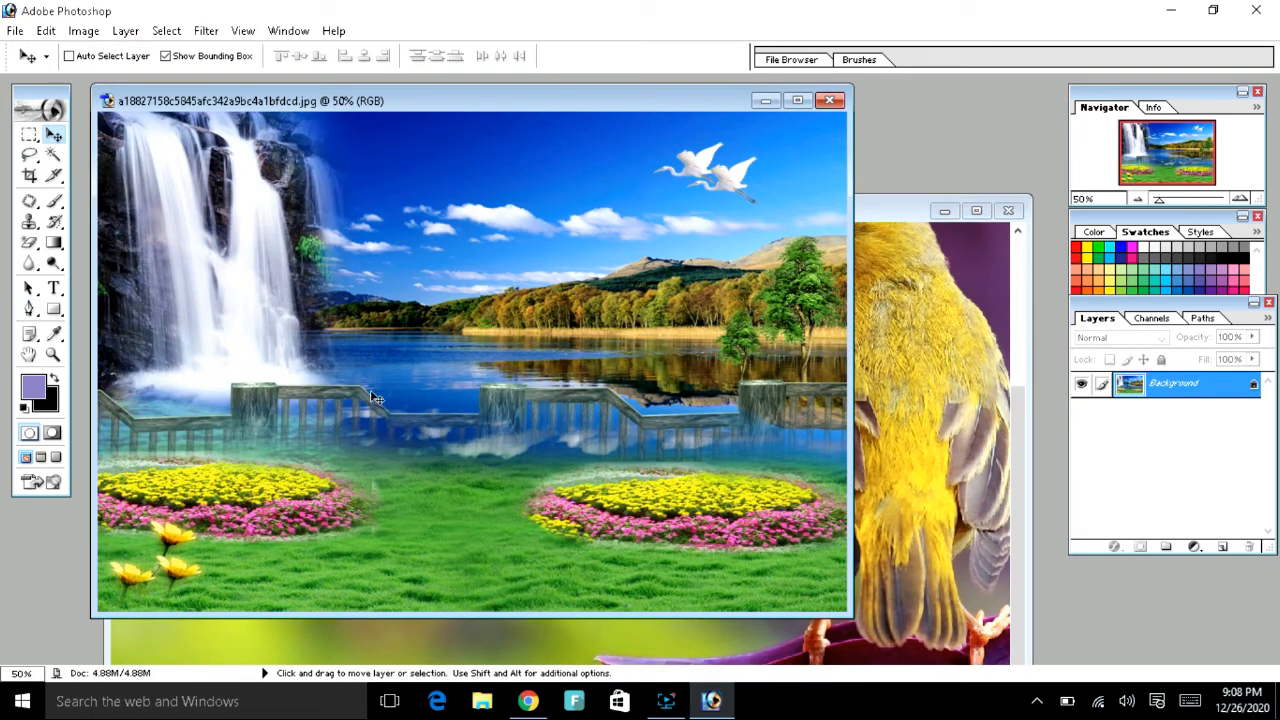
click(363, 515)
drag(361, 566, 324, 641)
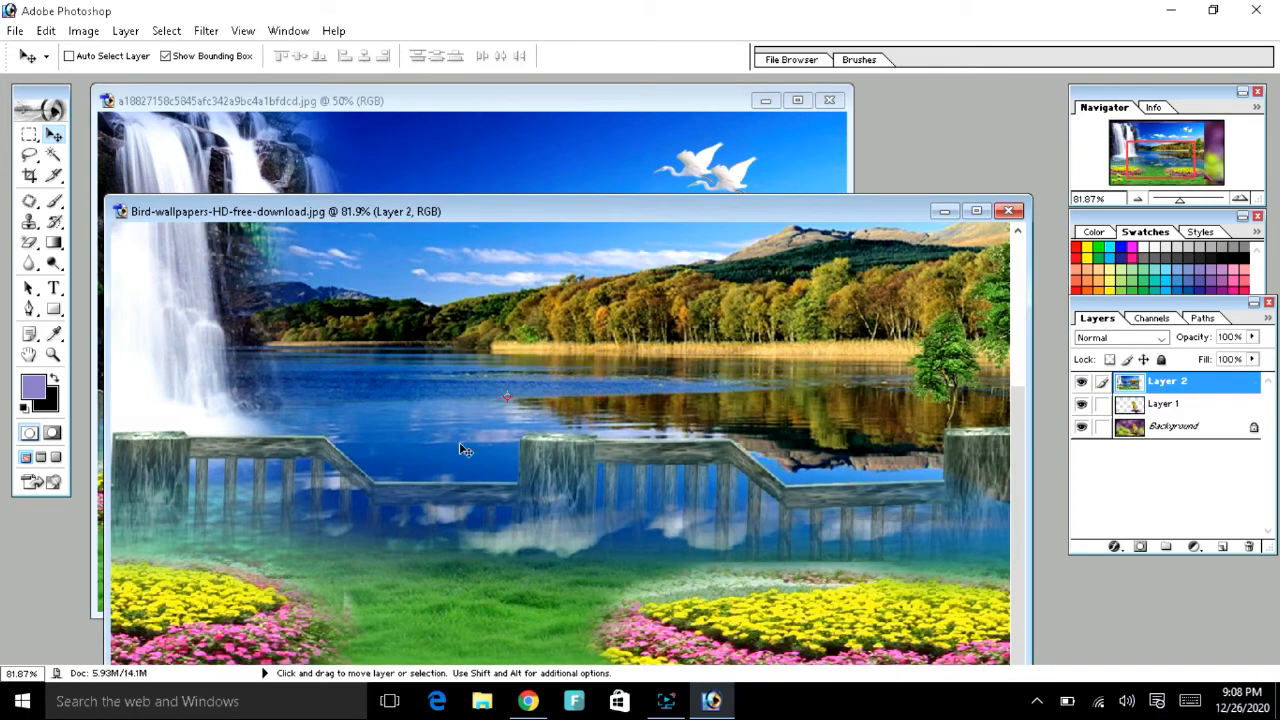
click(842, 101)
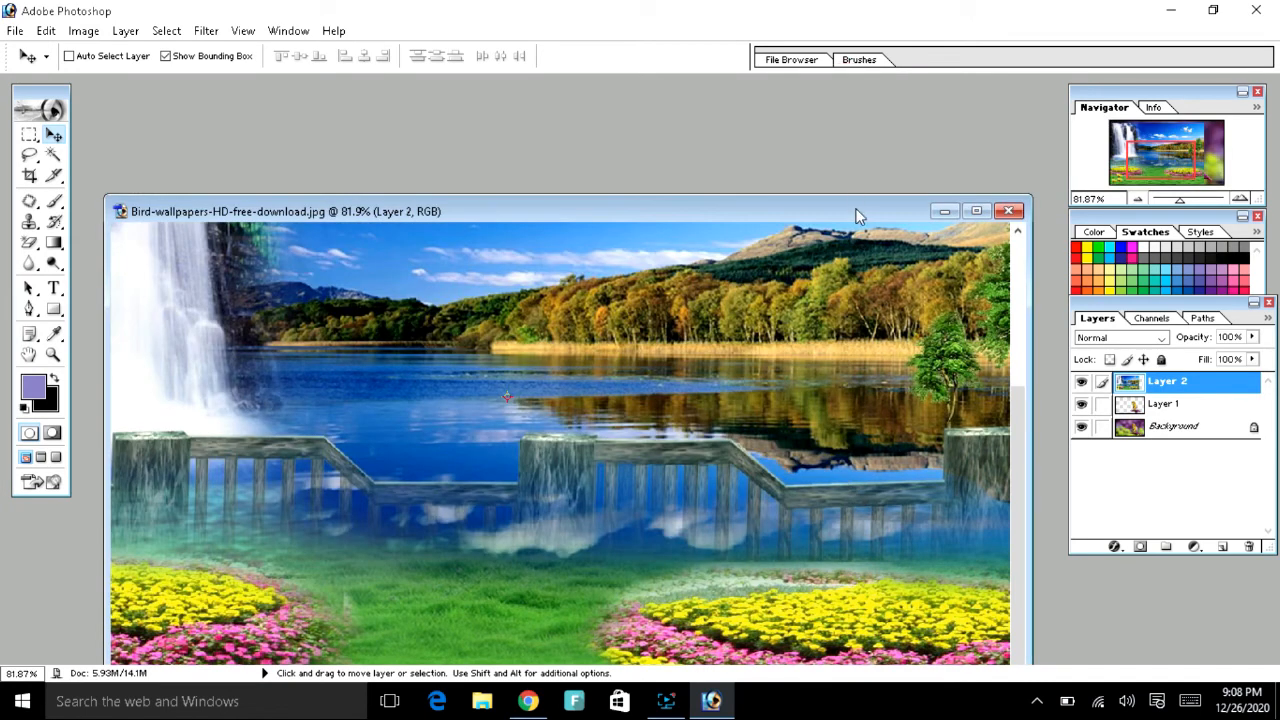
Reposition the bird document's window and move the landscape layer, Layer 2, beneath the bird layer, Layer 1
drag(856, 215, 790, 99)
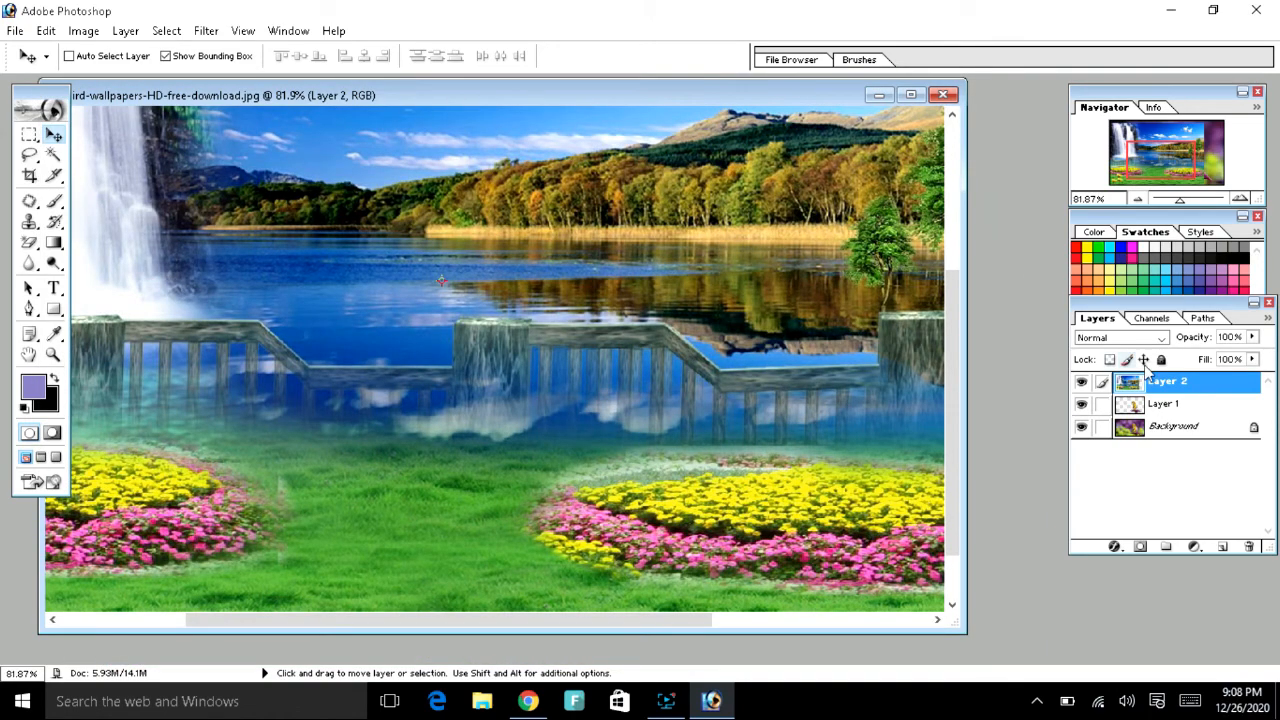
drag(1157, 385, 1157, 425)
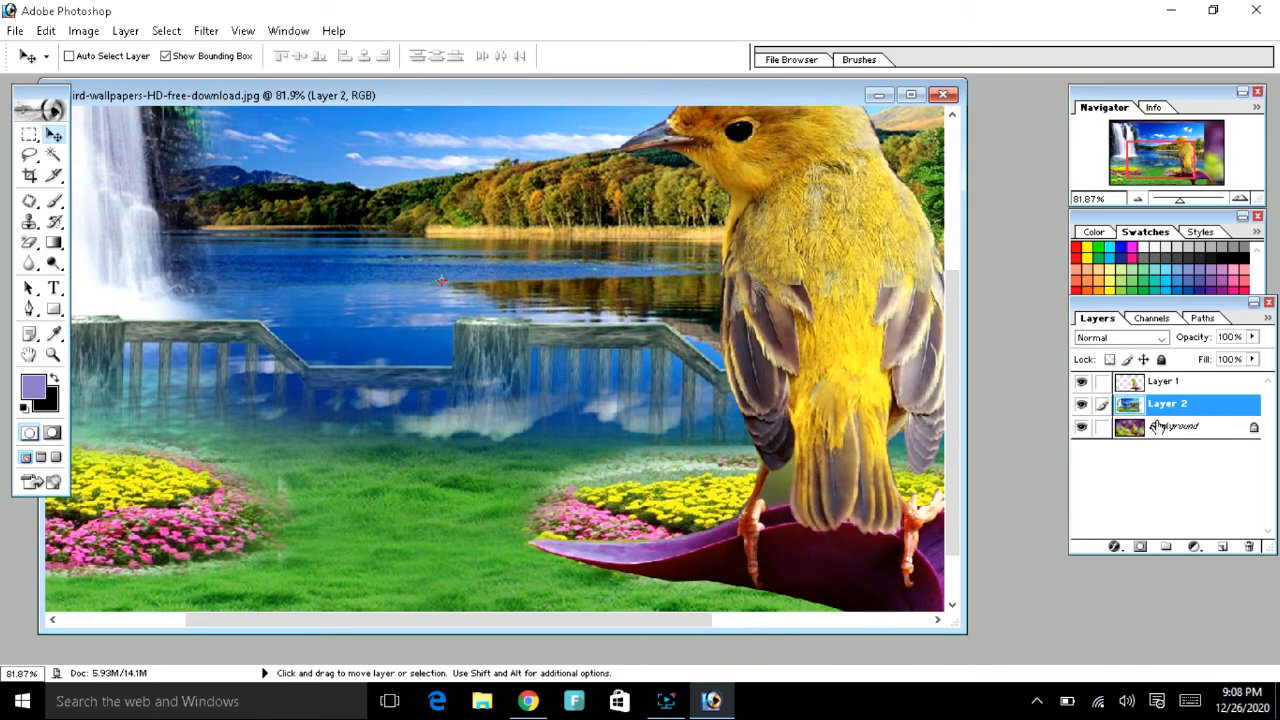
Maximize the document window and scale the landscape layer to about 133.5% width and 115.9% height to cover the canvas, applying the transformation
click(908, 95)
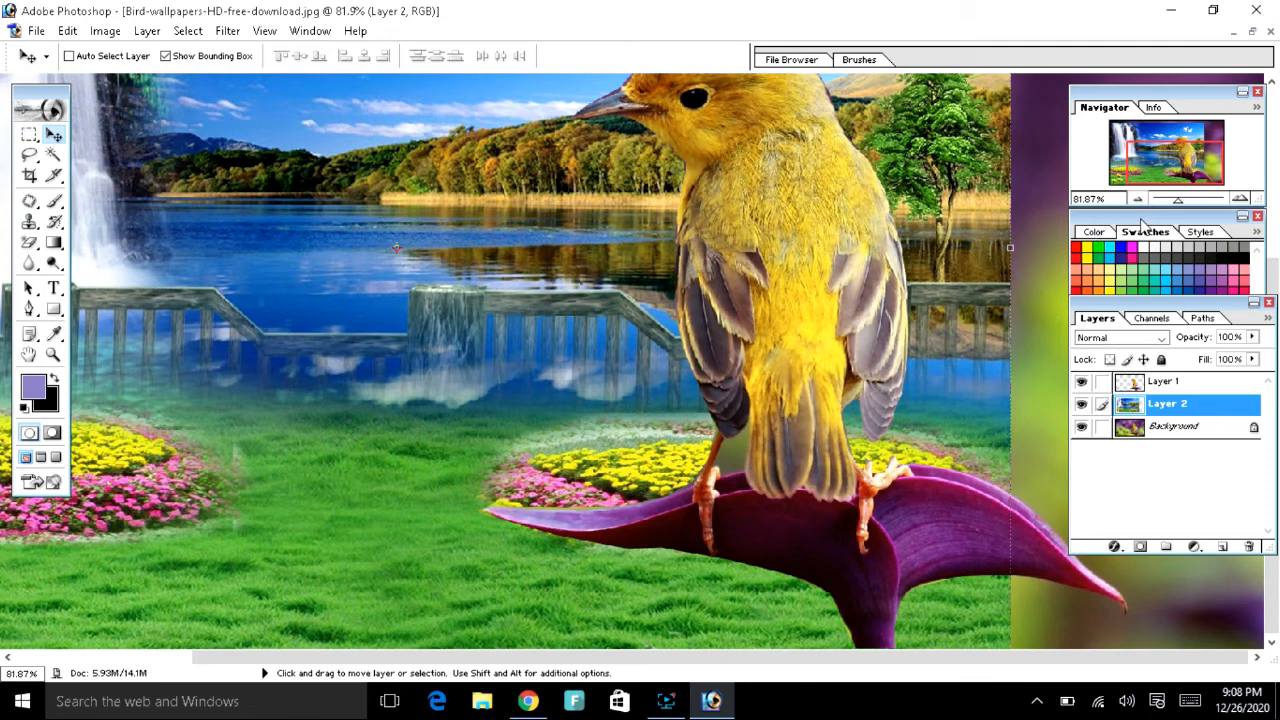
drag(1172, 202, 1156, 200)
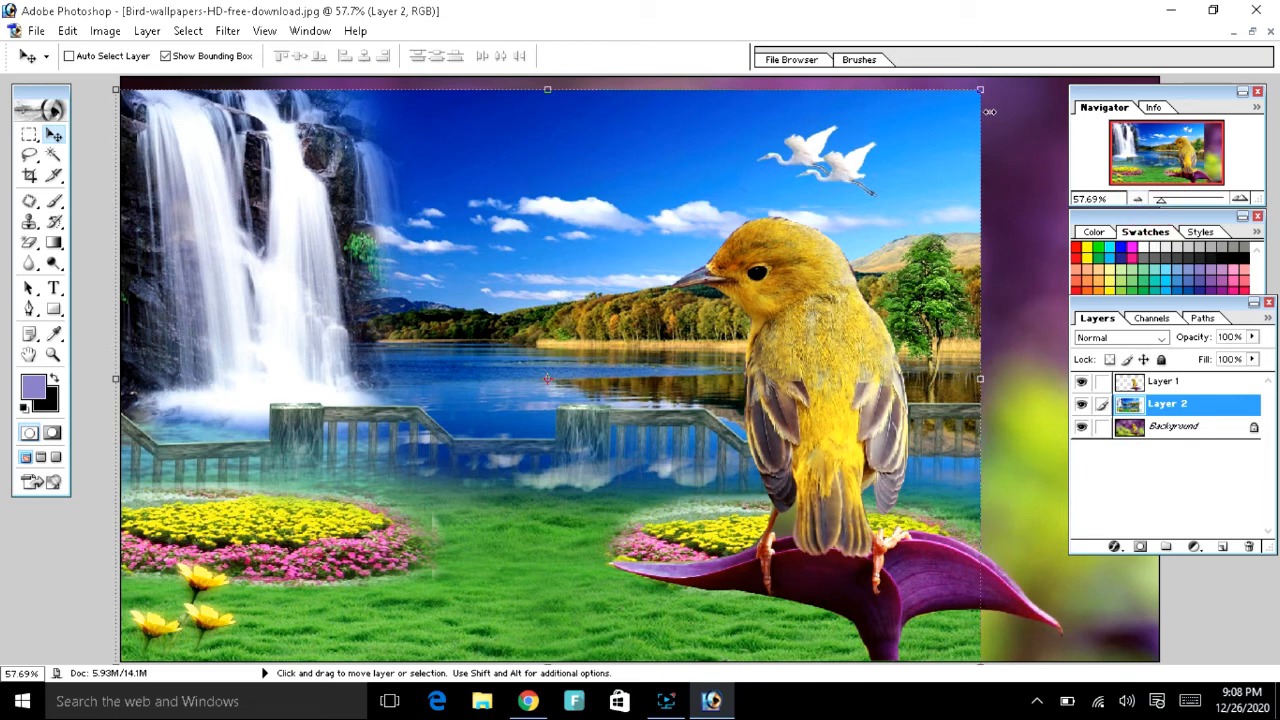
drag(988, 92, 1250, 10)
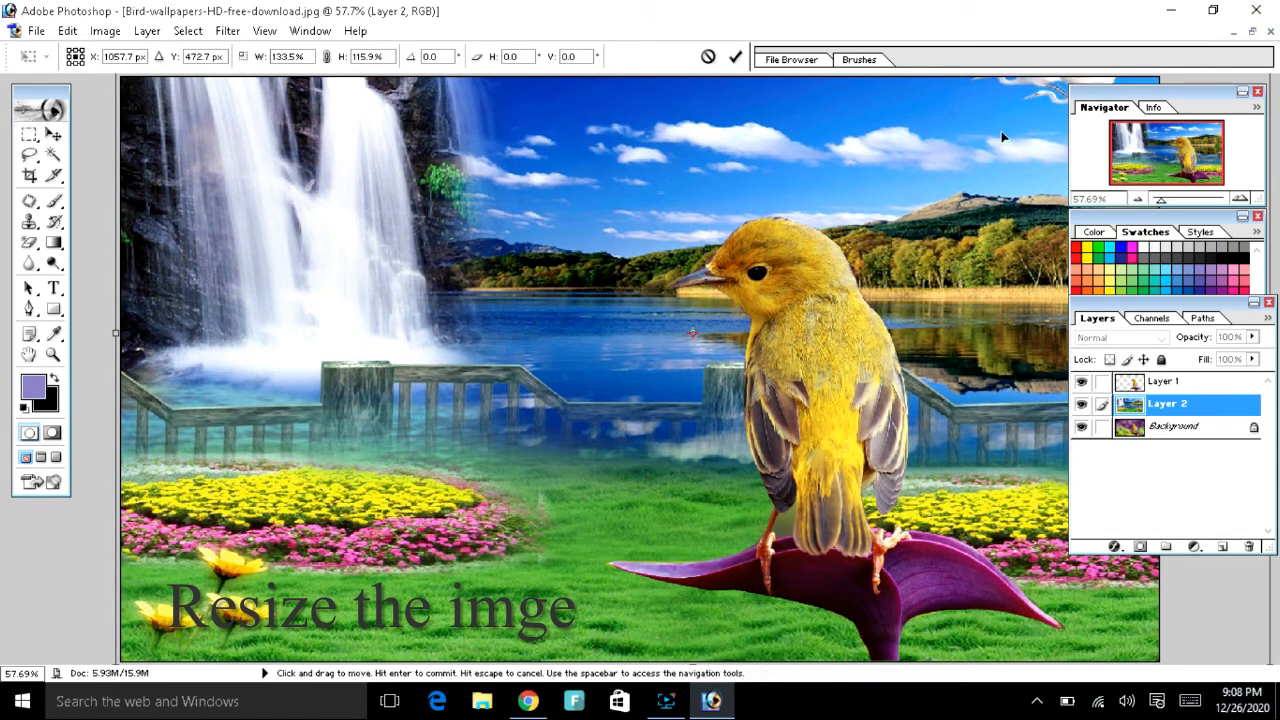
click(53, 140)
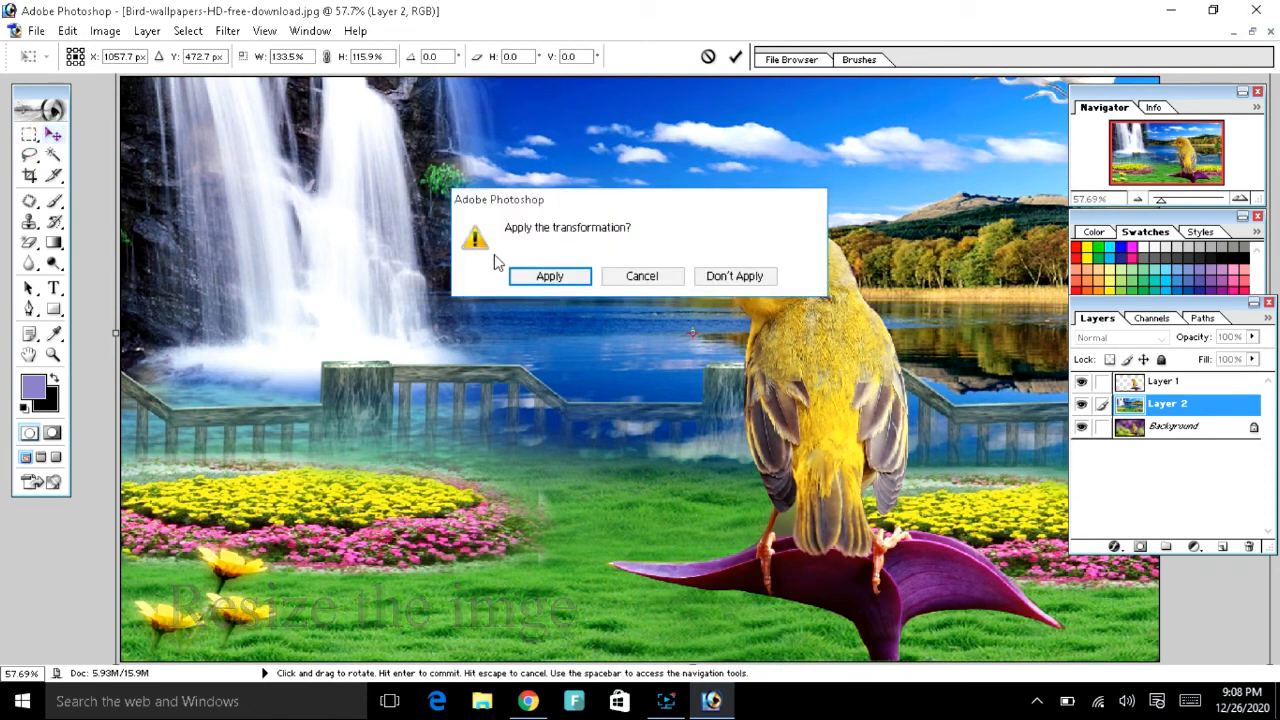
click(549, 278)
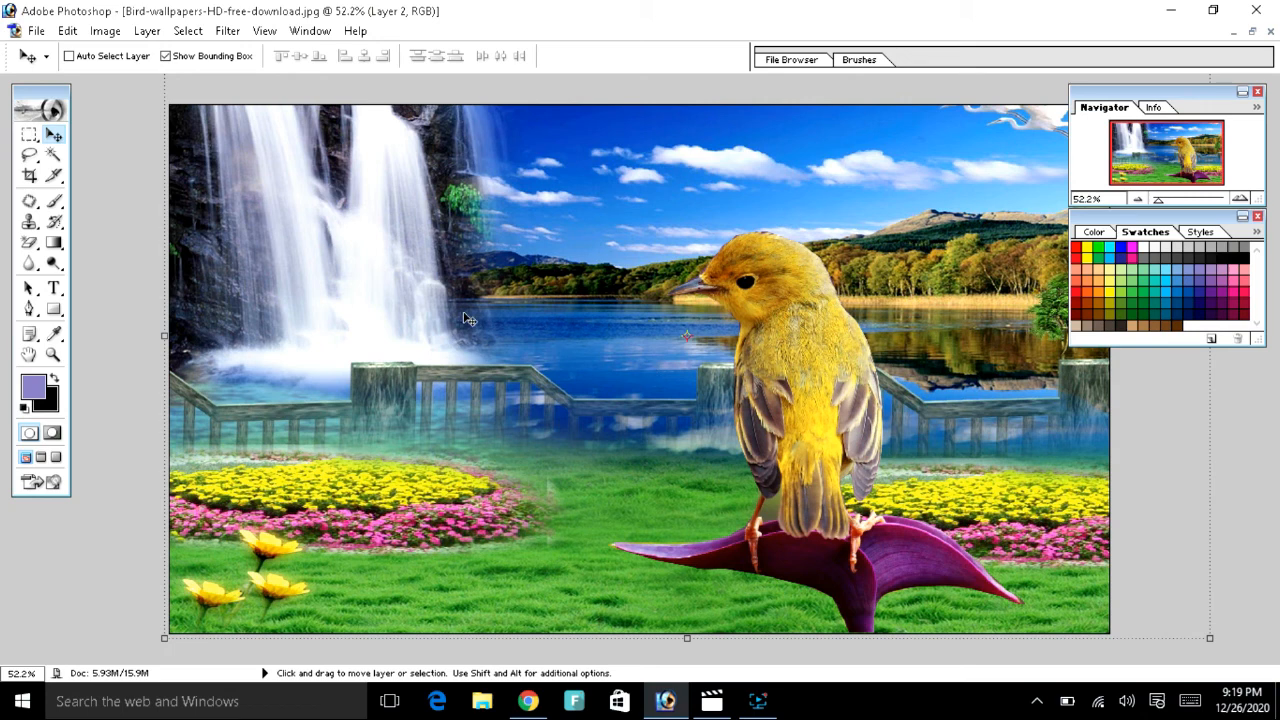
Save a JPEG copy of the composite as Bird-wallpapers-HD-free-download copy.jpg in the Arts folder
click(40, 31)
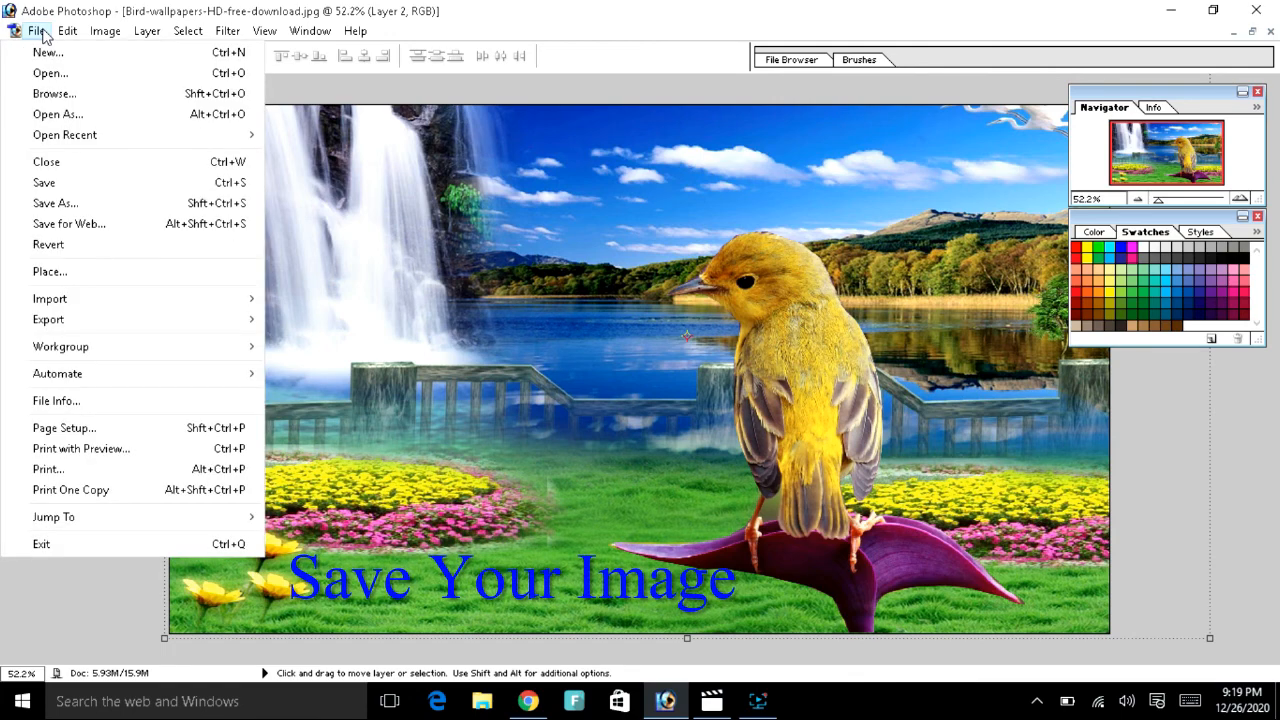
click(40, 210)
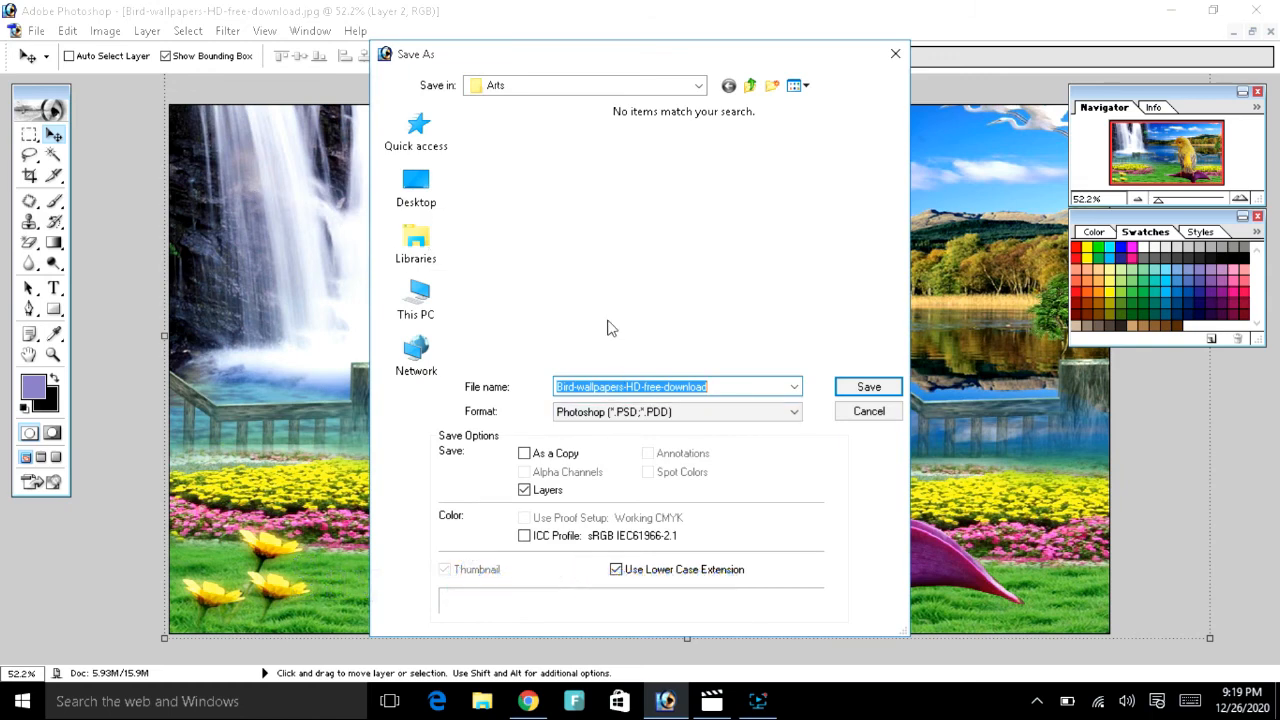
click(620, 411)
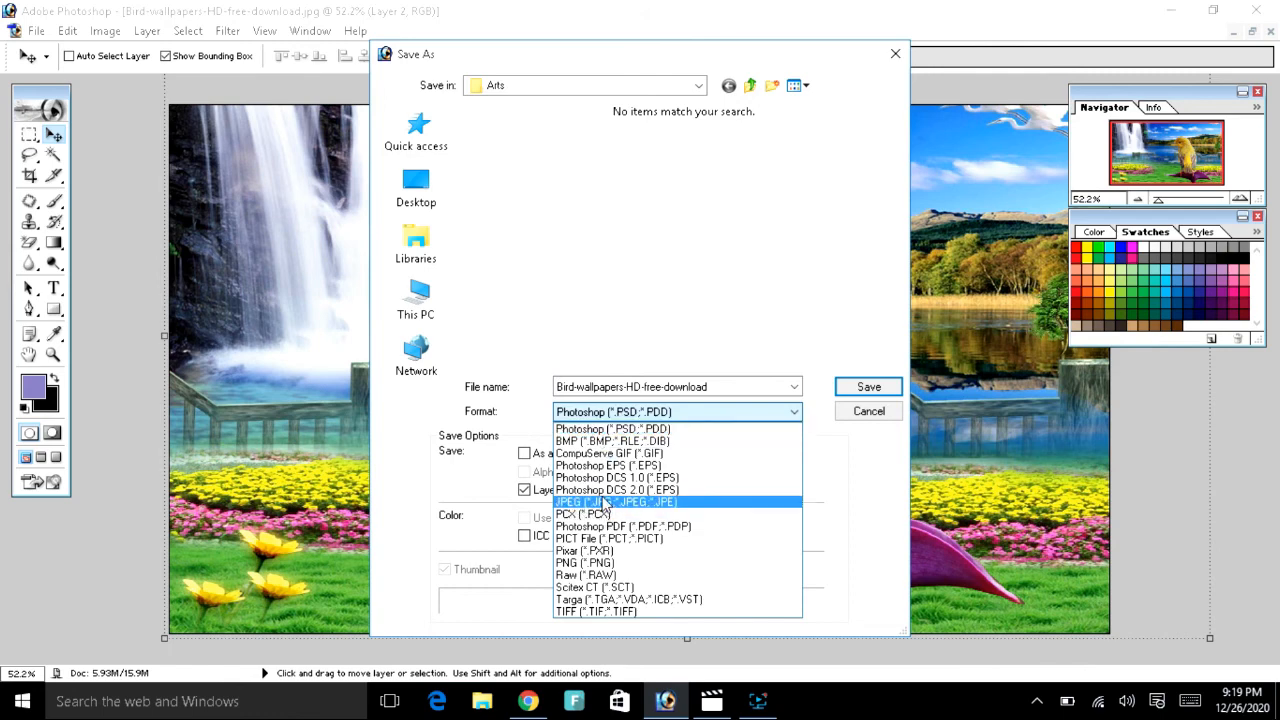
click(604, 503)
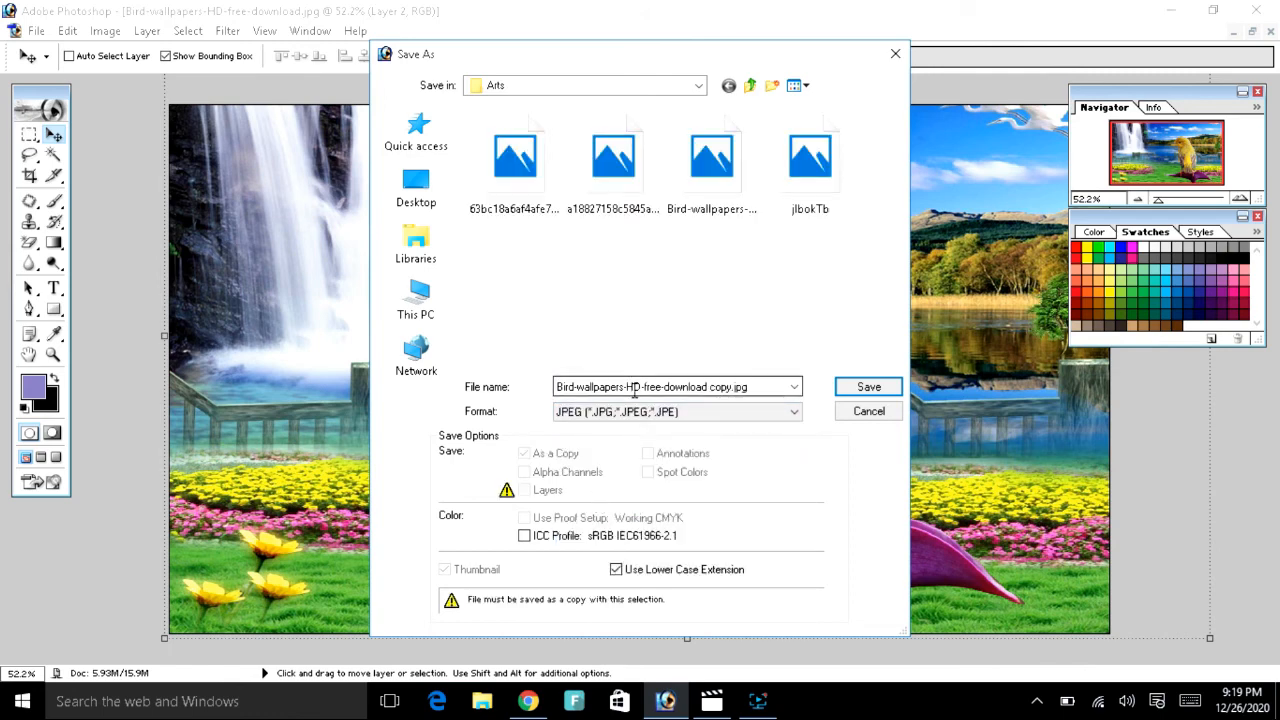
click(866, 388)
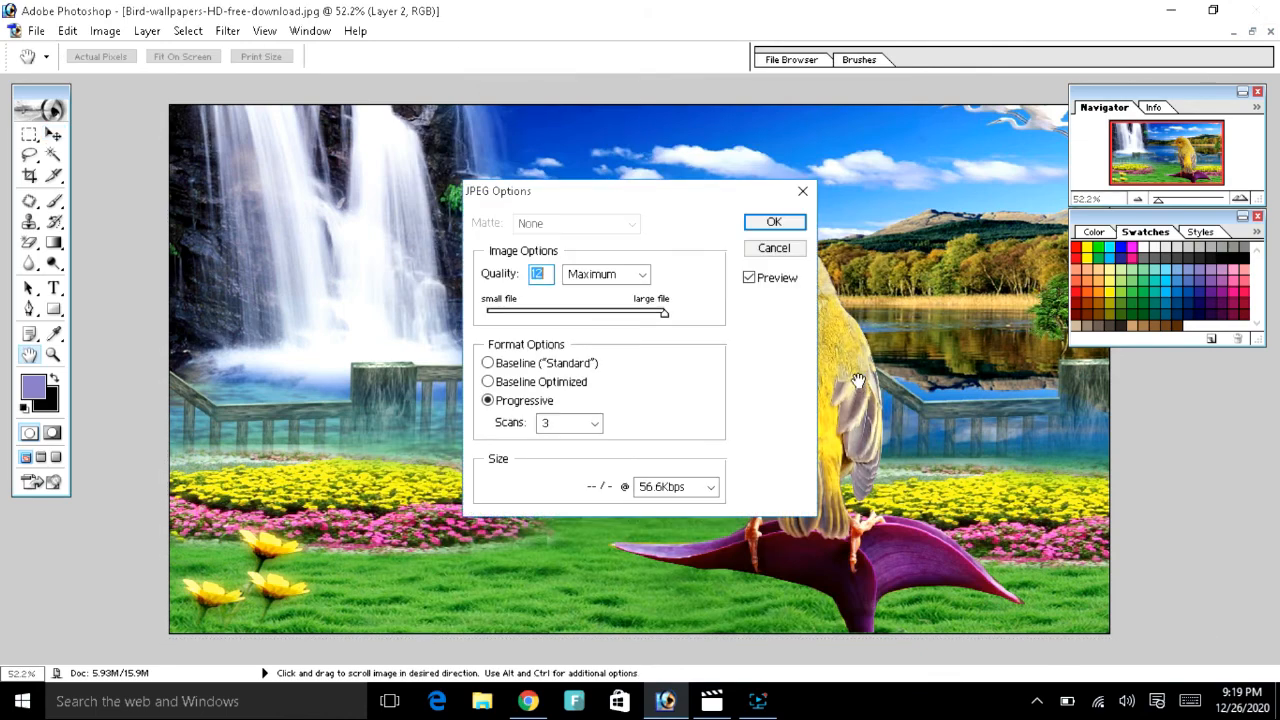
Set the JPEG quality to 12 (Maximum), accept the options to finish saving, and close the document
click(605, 316)
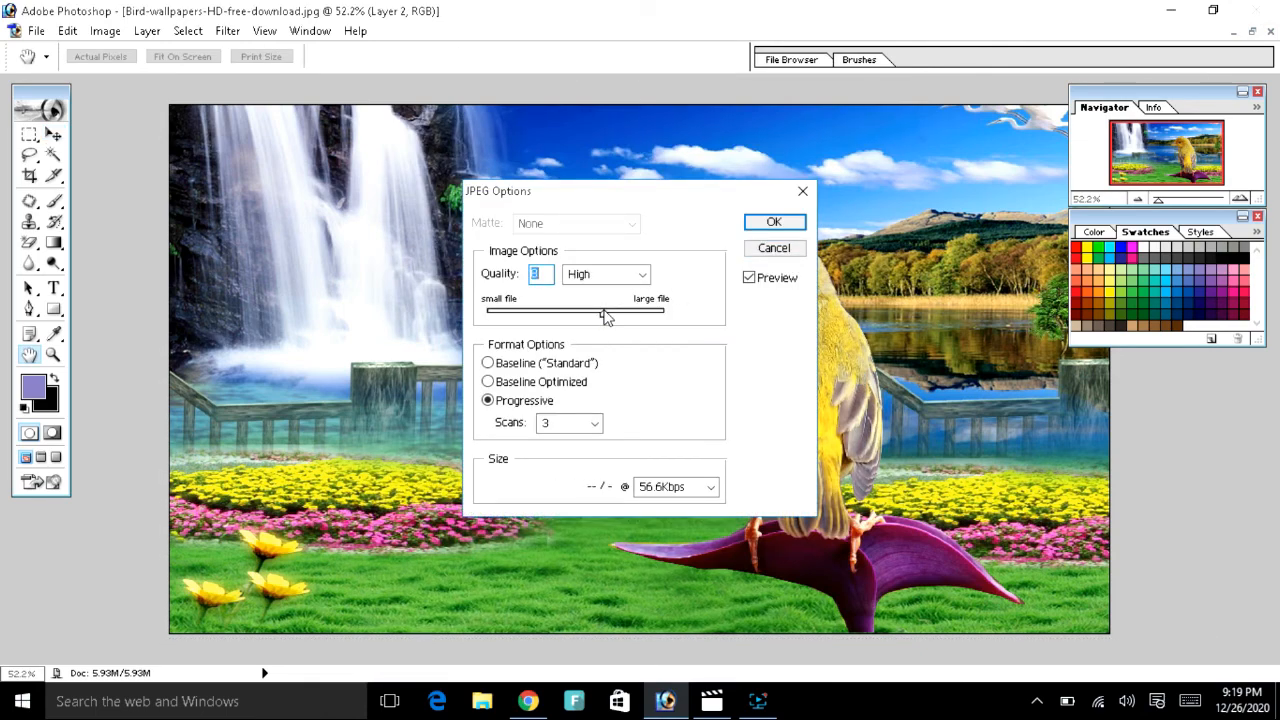
click(643, 314)
drag(643, 316, 664, 316)
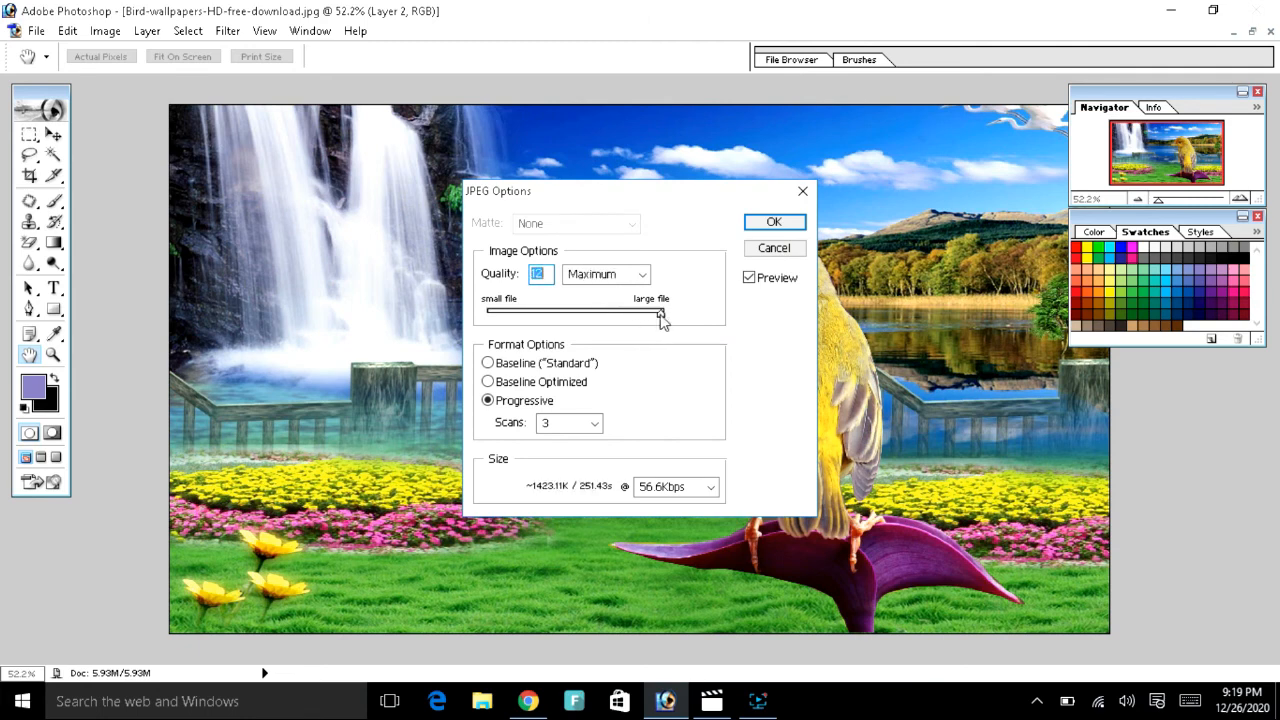
click(774, 223)
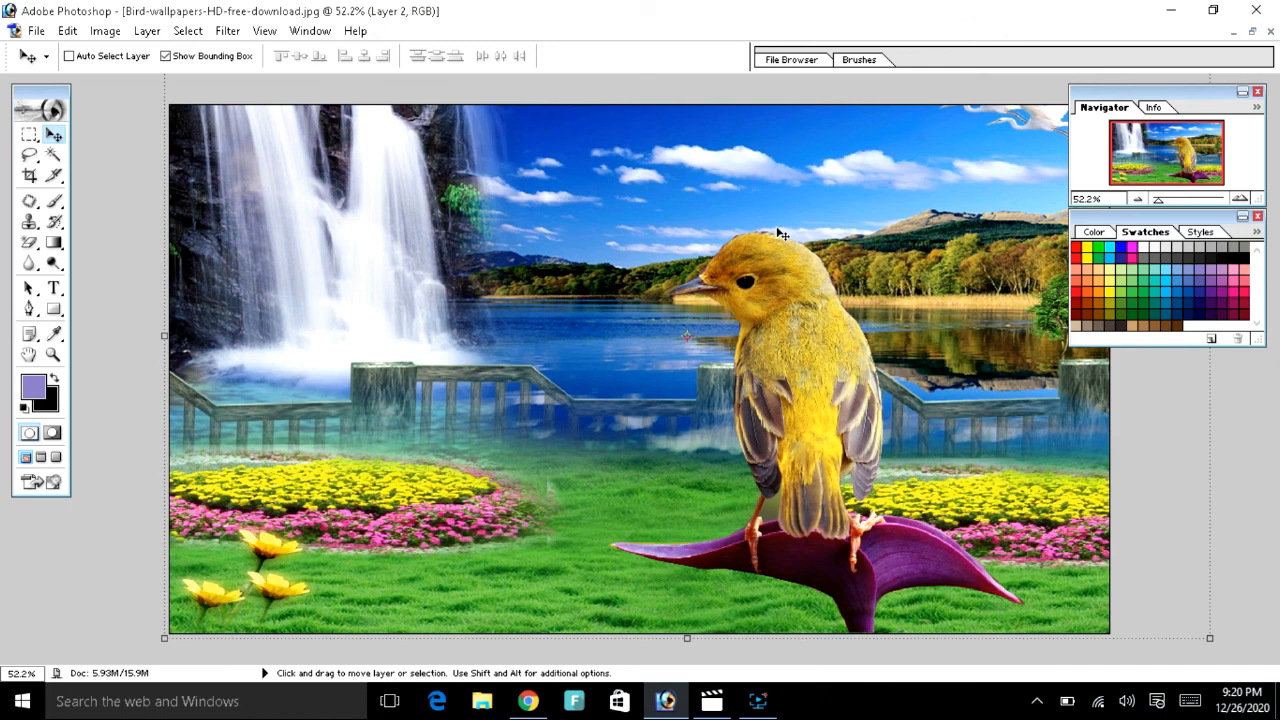
click(1270, 33)
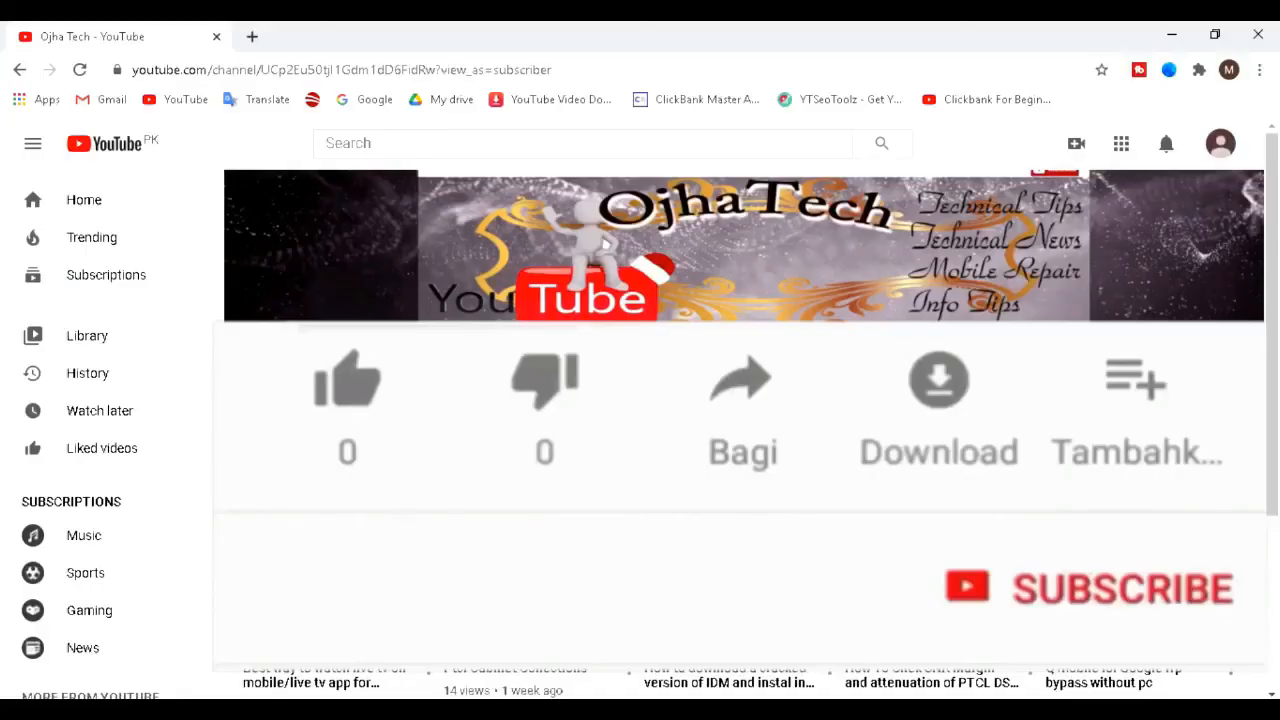